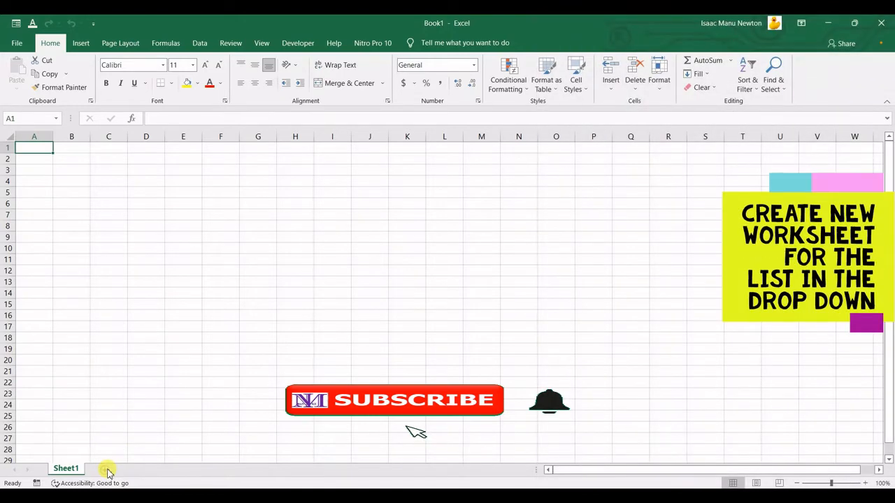
# Step: Add a new worksheet to the workbook and name it Lists
pyautogui.click(105, 470)
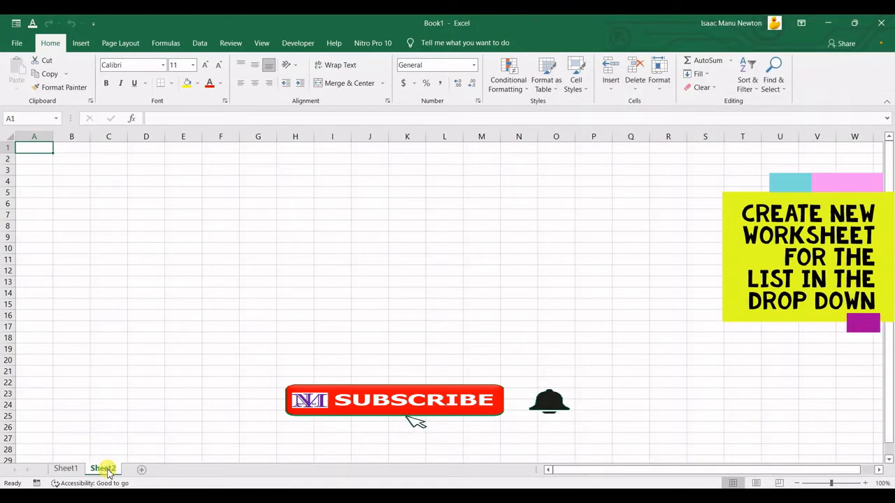
pyautogui.rightClick(107, 472)
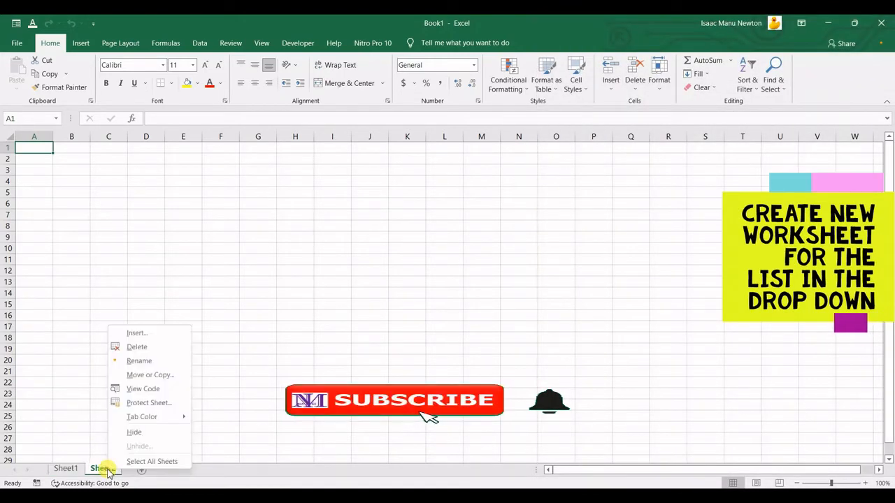
pyautogui.click(151, 362)
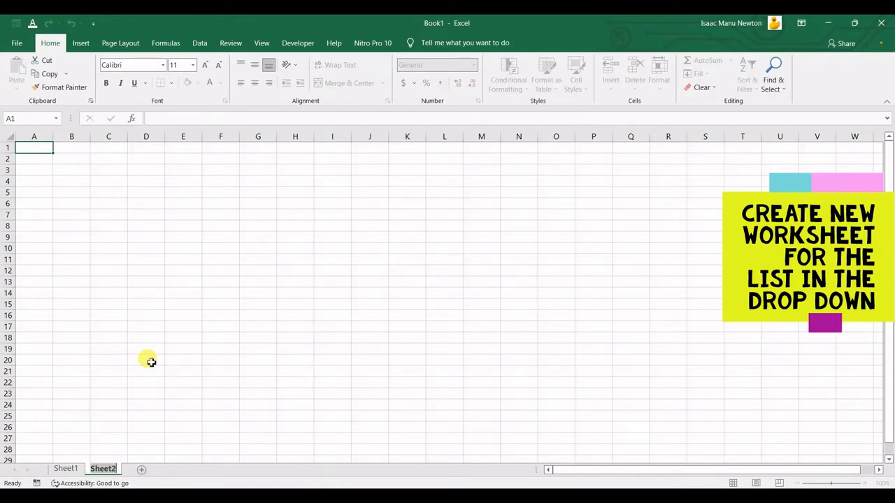
pyautogui.write('List')
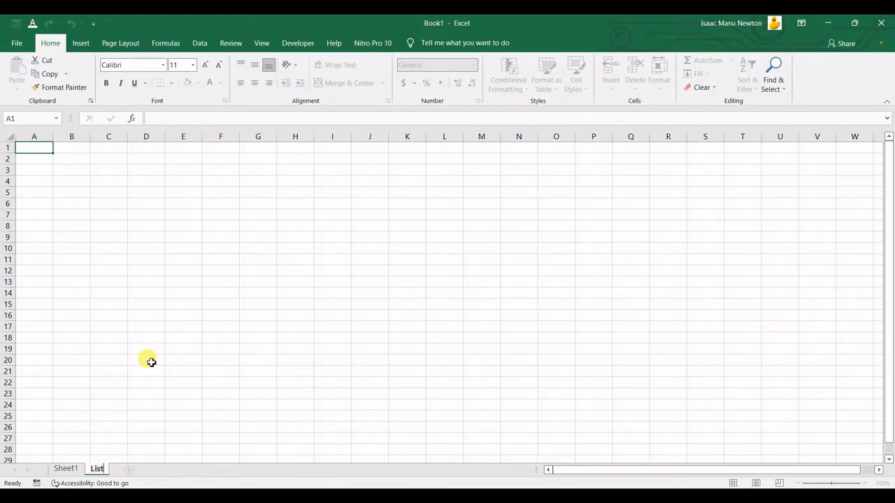
pyautogui.write('s')
pyautogui.press('Return')
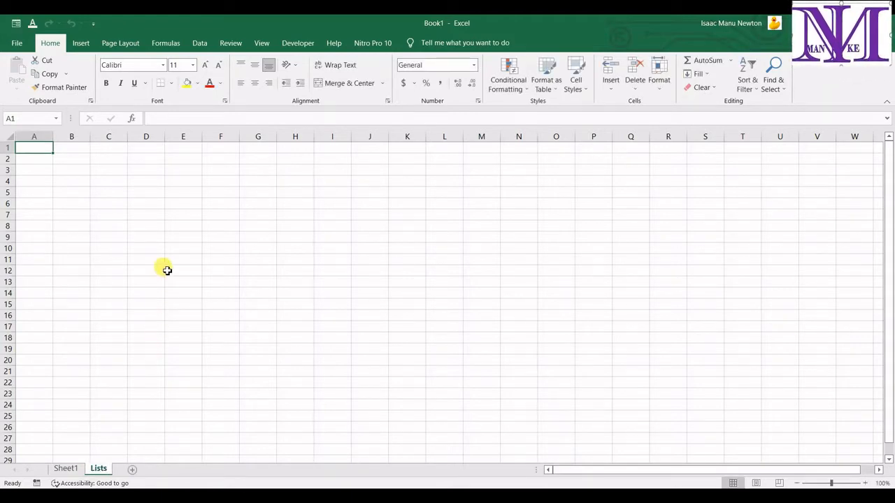
# Step: Rename Sheet1 as Records
pyautogui.click(73, 470)
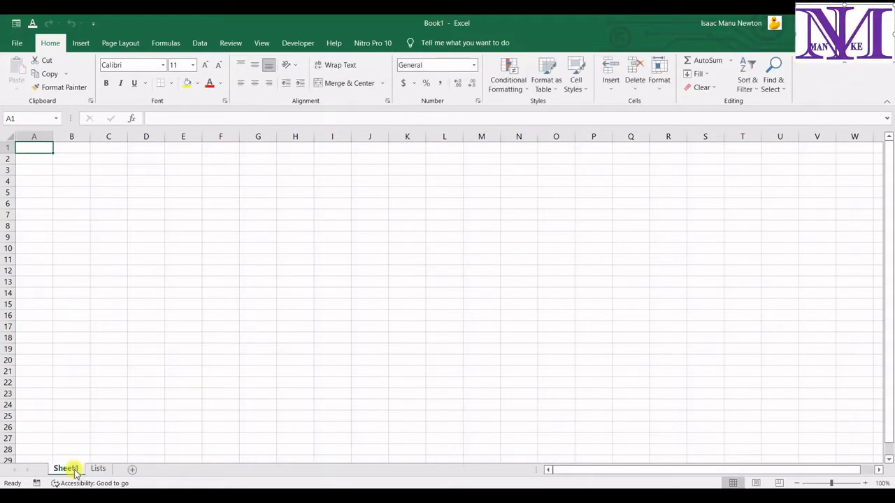
pyautogui.rightClick(71, 473)
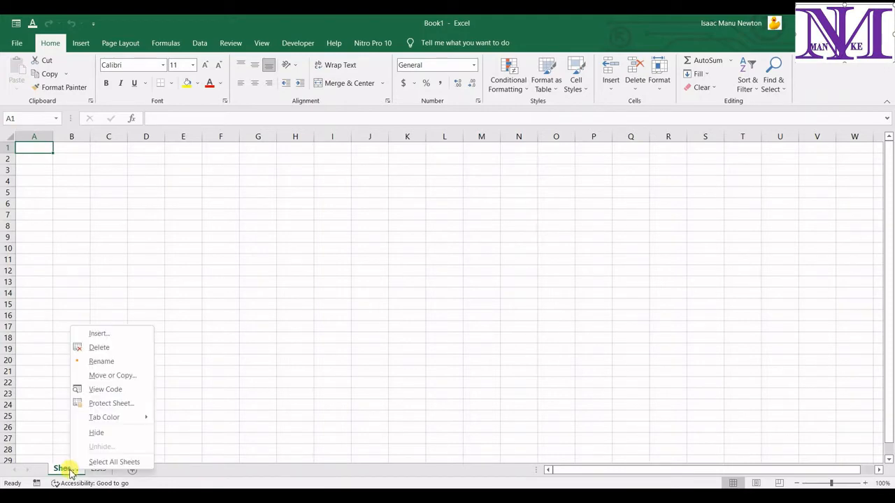
pyautogui.click(116, 359)
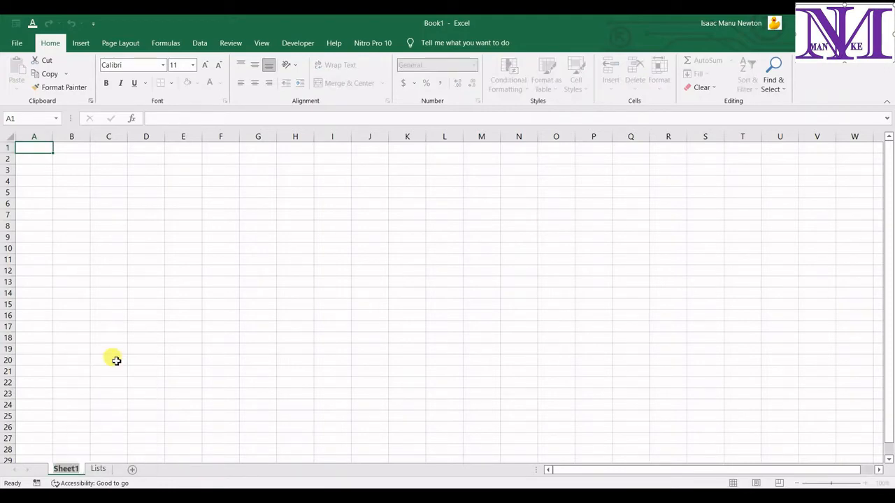
pyautogui.write('Ta')
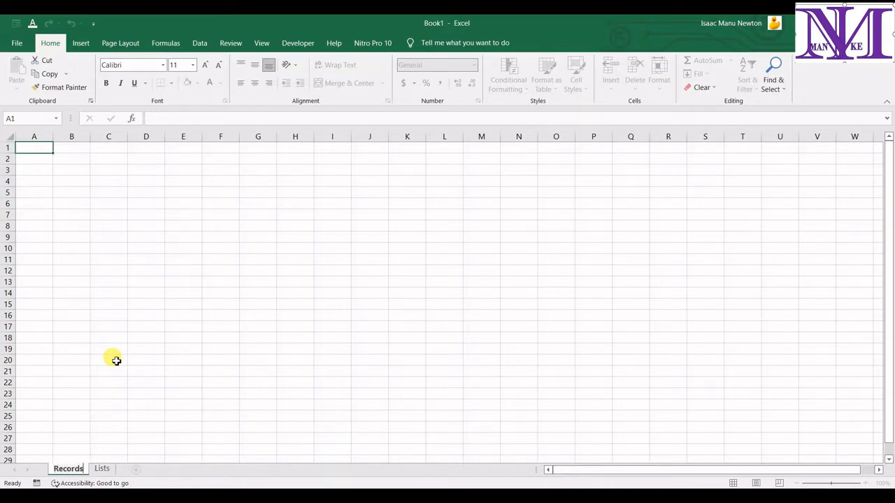
pyautogui.press('Return')
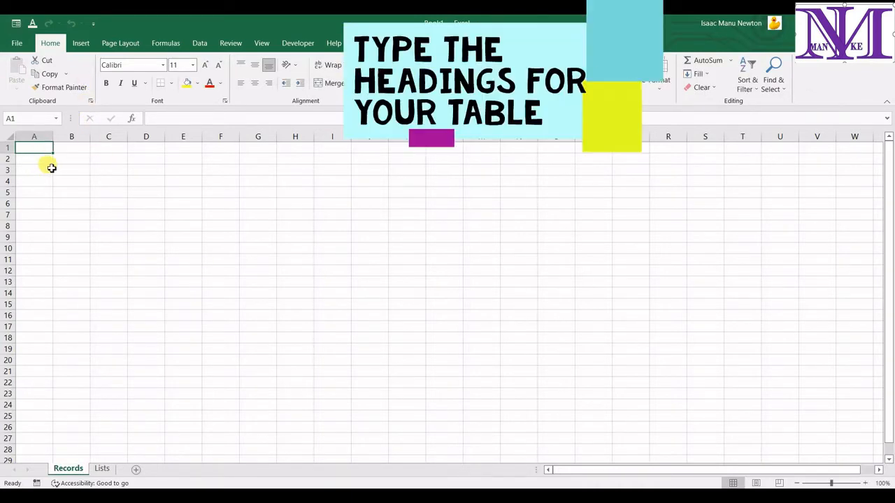
# Step: Enter the headings DATE, PURPOSE and AMOUNT in cells A1 to C1 of the Records sheet
pyautogui.write('DATE')
pyautogui.press('Tab')
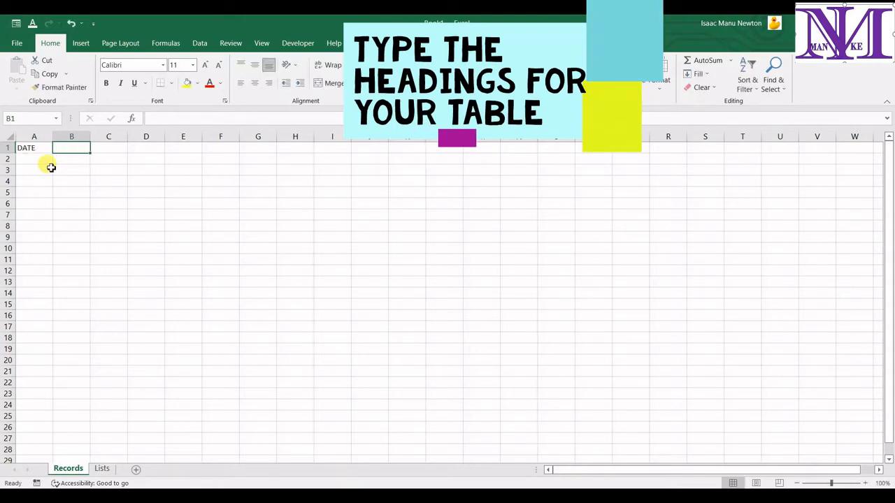
pyautogui.write('PURPOSE')
pyautogui.press('Tab')
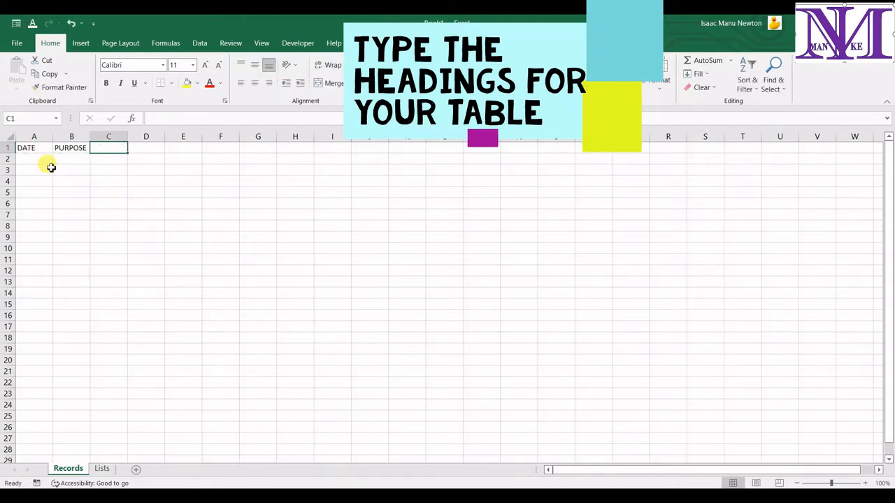
pyautogui.write('AMOUNT')
pyautogui.press('Tab')
# Step: Add the headings CATEGORY in D1 and SOURCE in E1, and fit column D to its heading
pyautogui.write('CA')
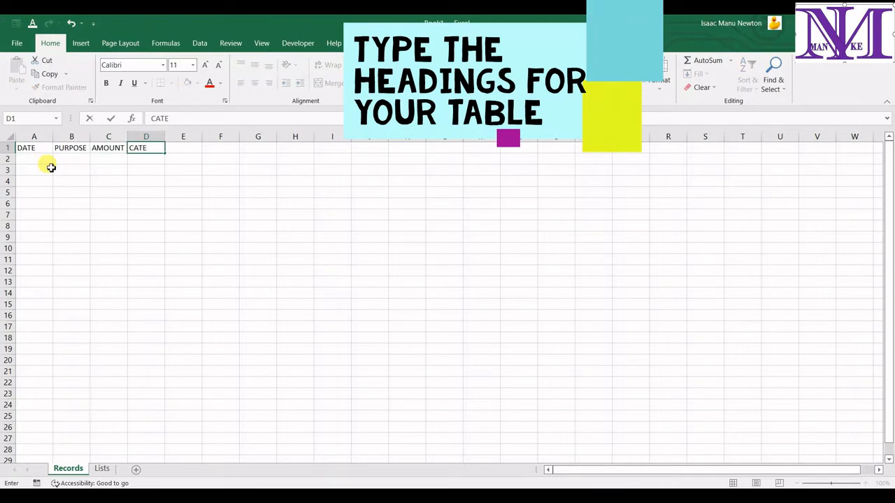
pyautogui.write('TEEGORY')
pyautogui.press('BackSpace')
pyautogui.press('BackSpace')
pyautogui.press('BackSpace')
pyautogui.press('BackSpace')
pyautogui.press('BackSpace')
pyautogui.write('GORY')
pyautogui.press('Tab')
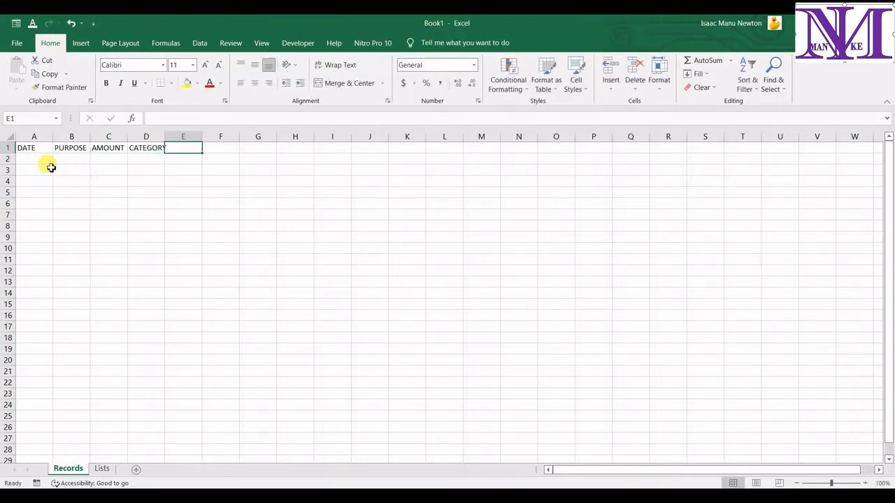
pyautogui.write('SOURCE')
pyautogui.press('Return')
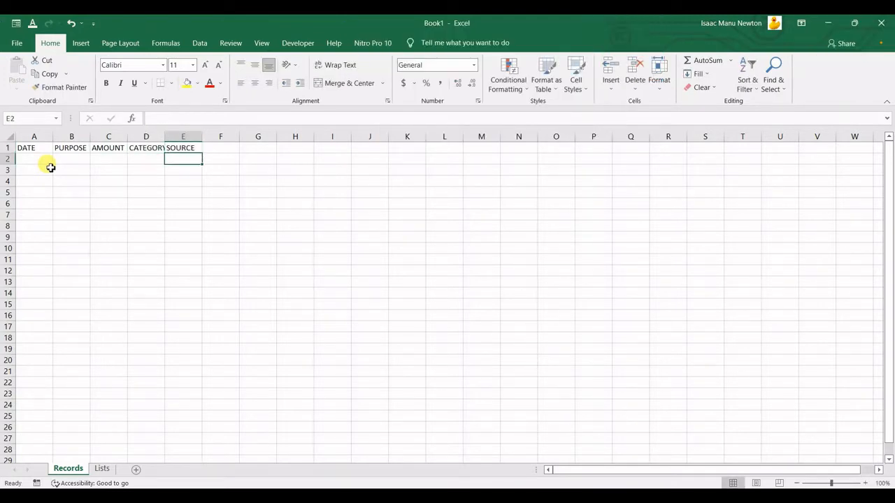
pyautogui.doubleClick(165, 136)
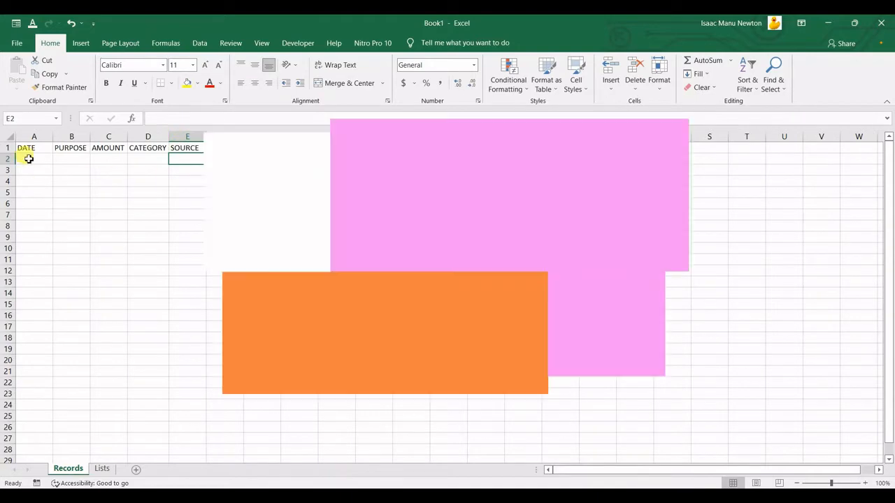
# Step: Format cell A2 as a date using the first 14-Mar-12 type
pyautogui.click(28, 158)
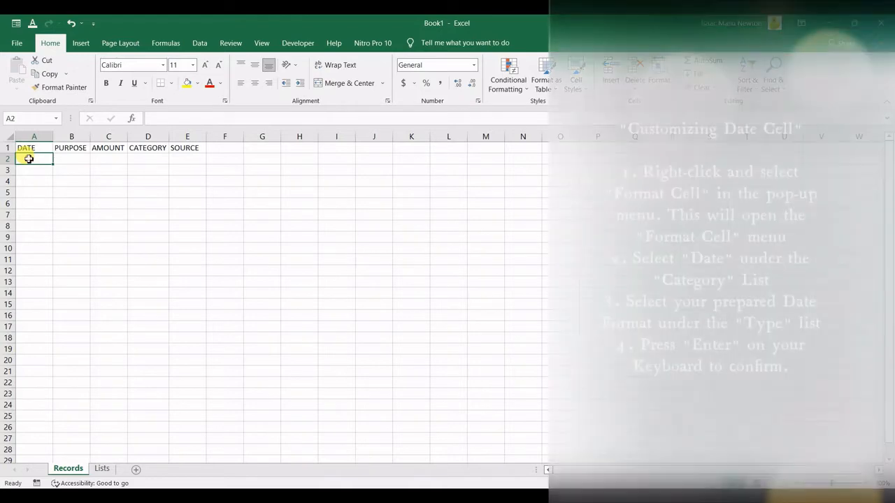
pyautogui.rightClick(29, 158)
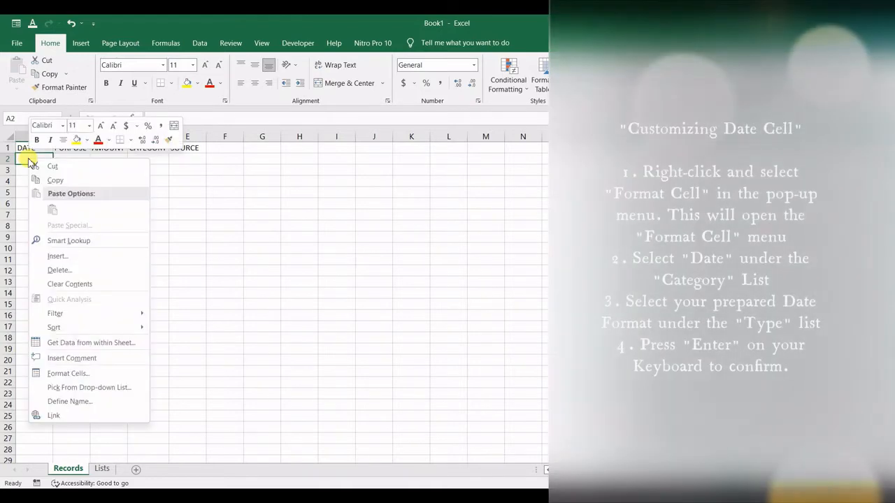
pyautogui.click(64, 374)
pyautogui.click(23, 280)
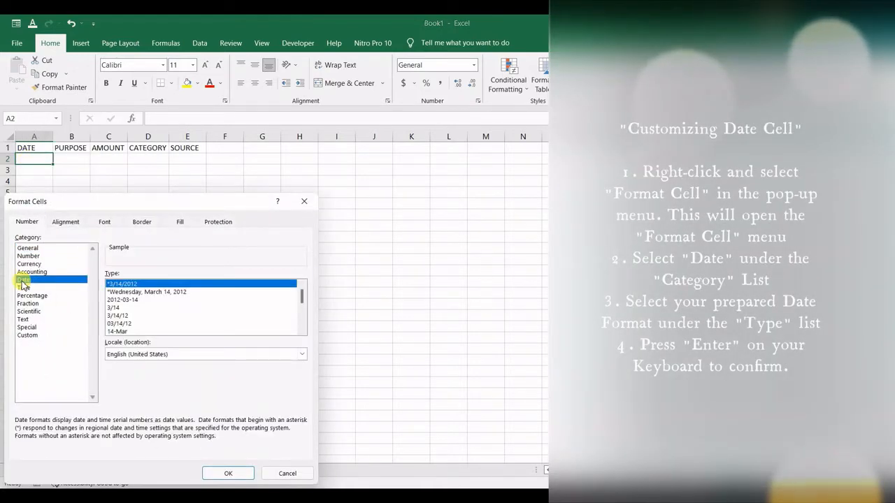
pyautogui.click(302, 331)
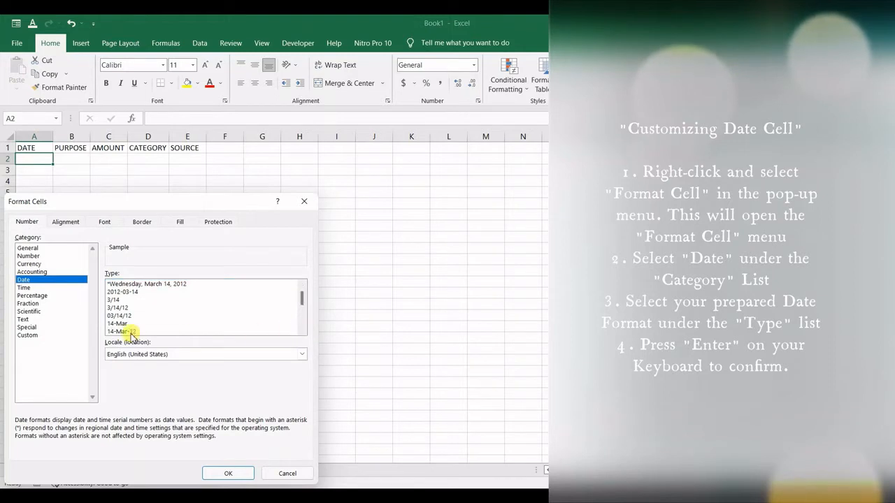
pyautogui.click(302, 331)
pyautogui.click(302, 331)
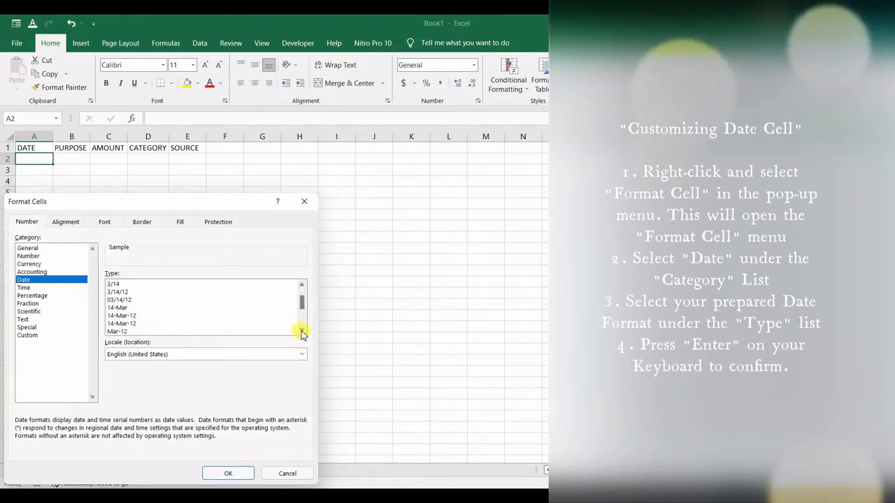
pyautogui.click(302, 332)
pyautogui.click(302, 331)
pyautogui.click(301, 287)
pyautogui.click(301, 287)
pyautogui.click(302, 286)
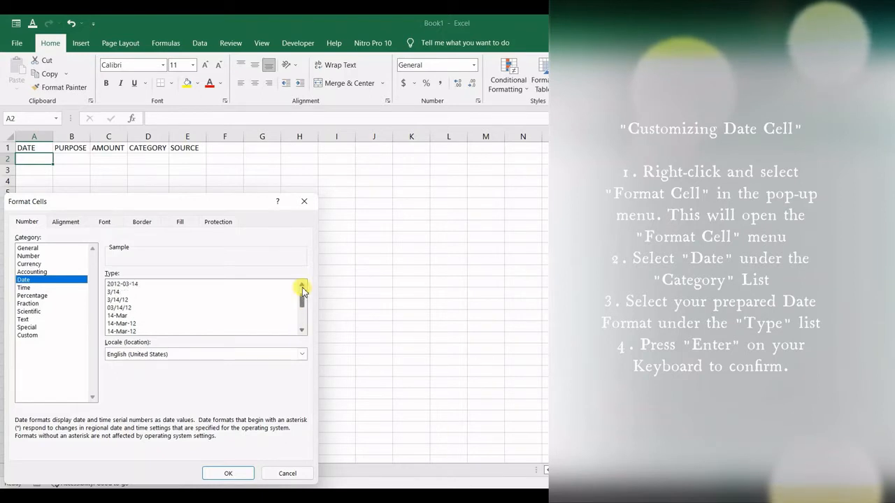
pyautogui.click(126, 326)
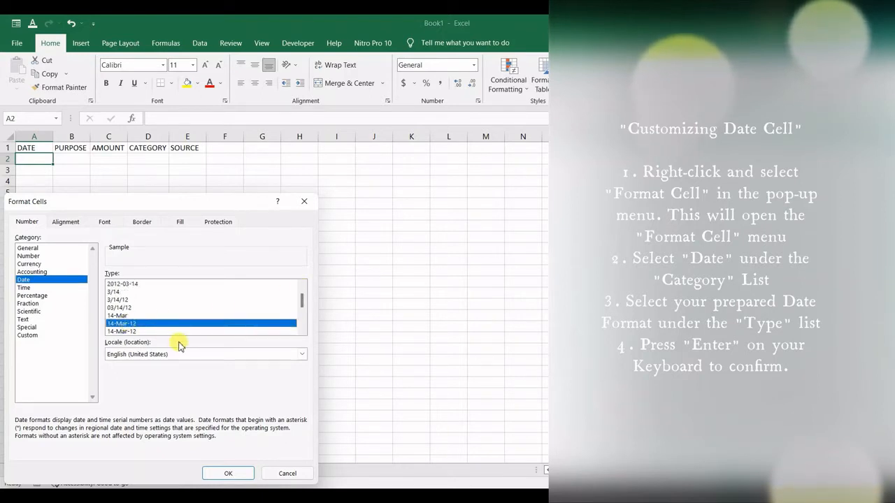
pyautogui.click(246, 470)
# Step: Widen the PURPOSE column, and extend the heading in A1 to "DATE (M/D/Y)" with column A fitted to it
pyautogui.moveTo(90, 136); pyautogui.dragTo(160, 132)
pyautogui.doubleClick(41, 148)
pyautogui.write('(')
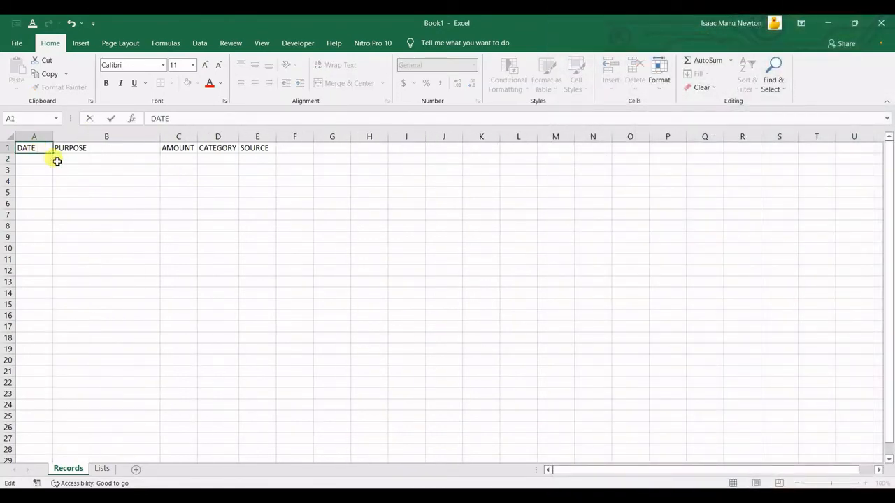
pyautogui.write('M/D')
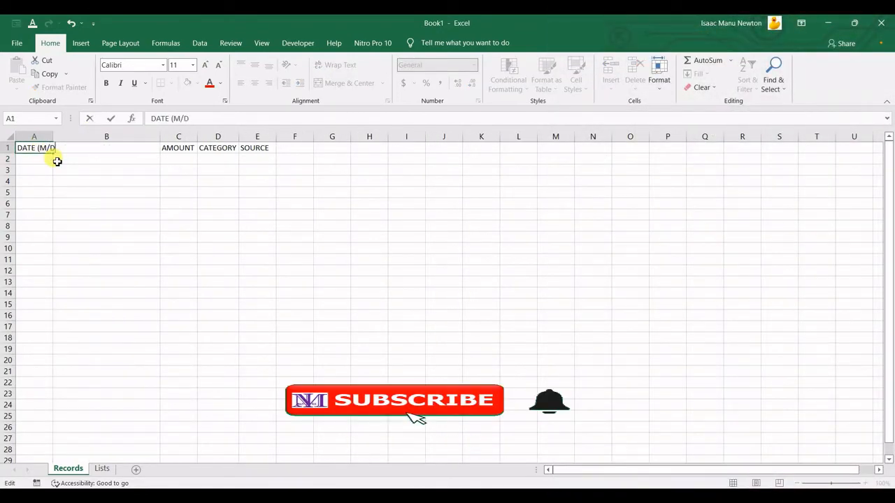
pyautogui.write('/Y)')
pyautogui.press('Return')
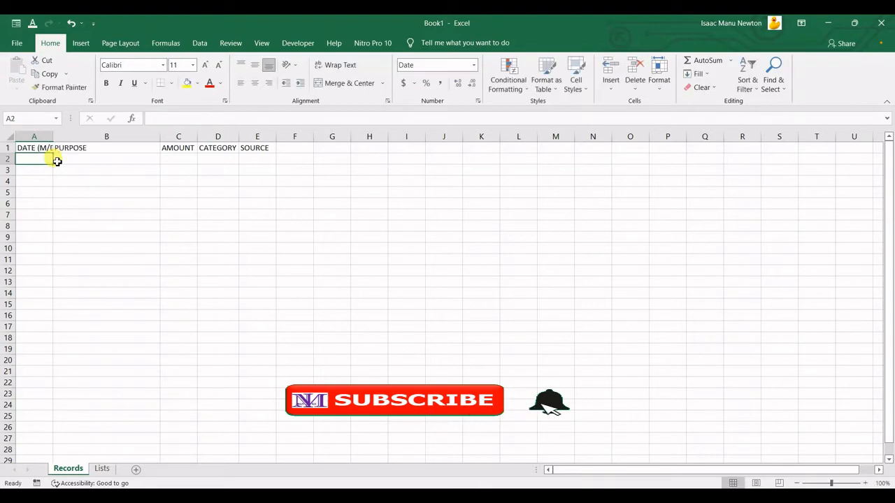
pyautogui.doubleClick(53, 137)
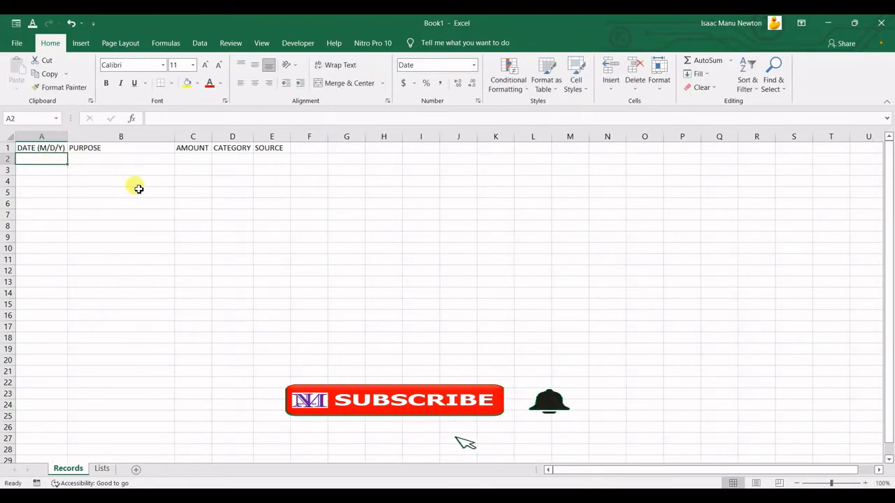
# Step: Enter the date 3/7/22 in cell A2
pyautogui.write('3/')
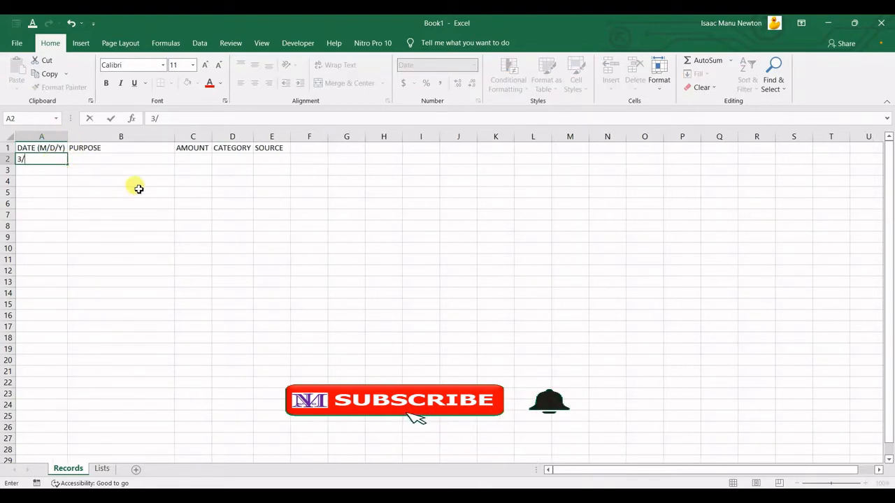
pyautogui.write('7/22')
pyautogui.press('Tab')
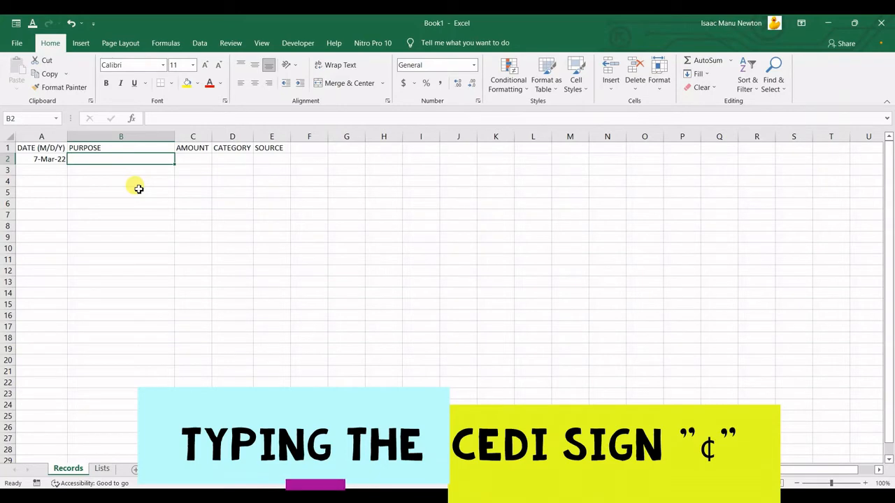
# Step: Change the heading in C1 to "AMOUNT (GH¢)" and fit column C to its text
pyautogui.click(202, 146)
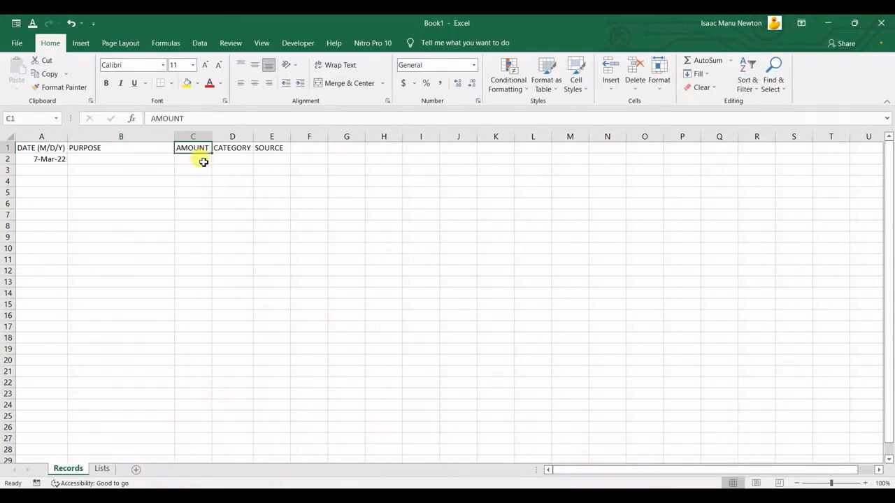
pyautogui.click(205, 118)
pyautogui.write('(')
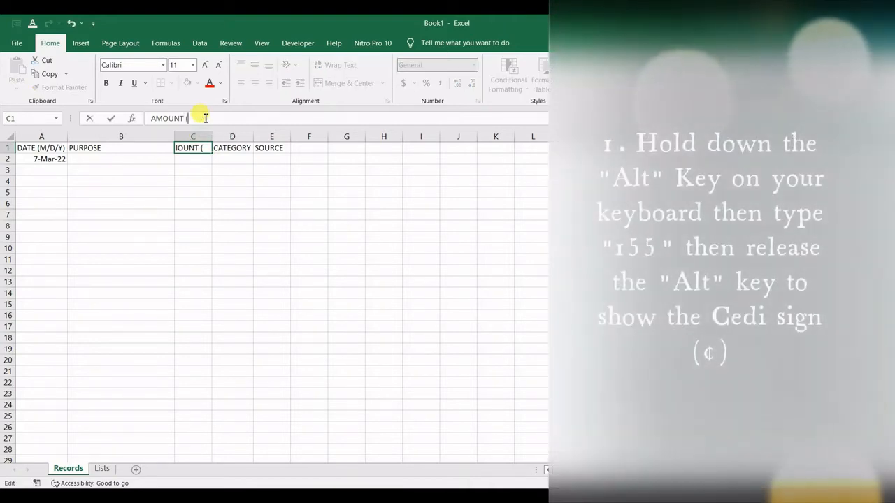
pyautogui.write('¢')
pyautogui.write('H')
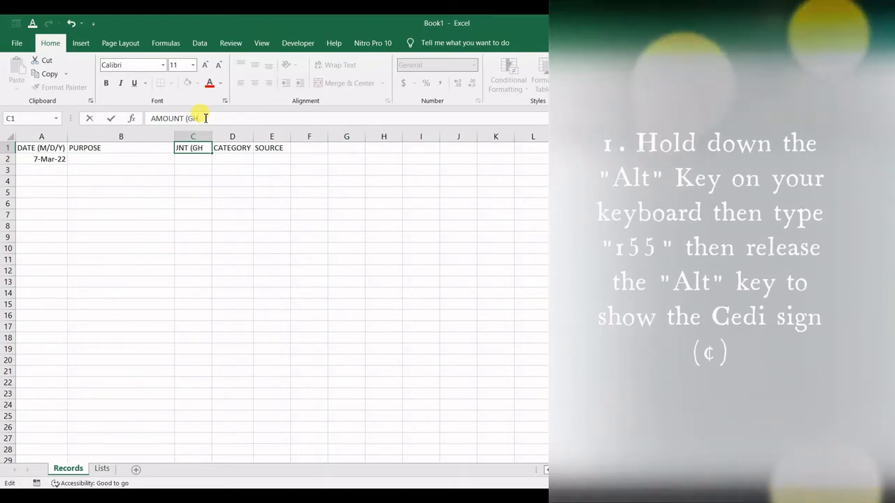
pyautogui.write('¢')
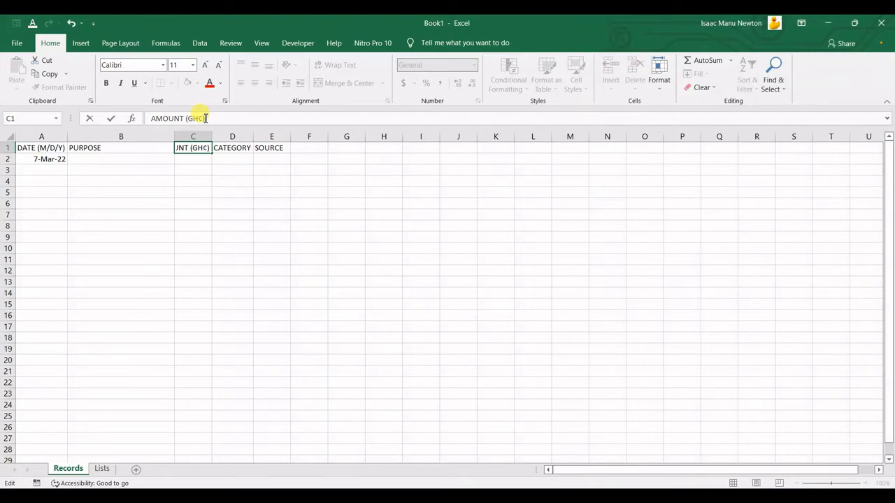
pyautogui.press('Return')
pyautogui.doubleClick(211, 137)
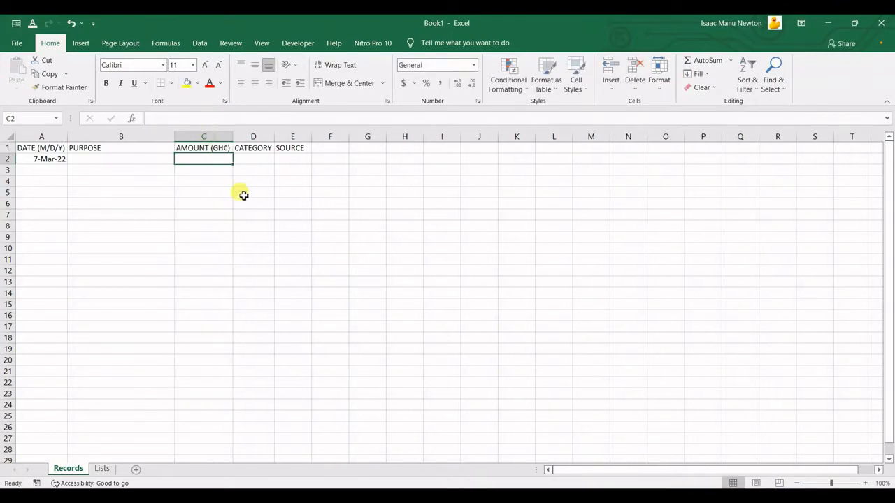
pyautogui.click(271, 149)
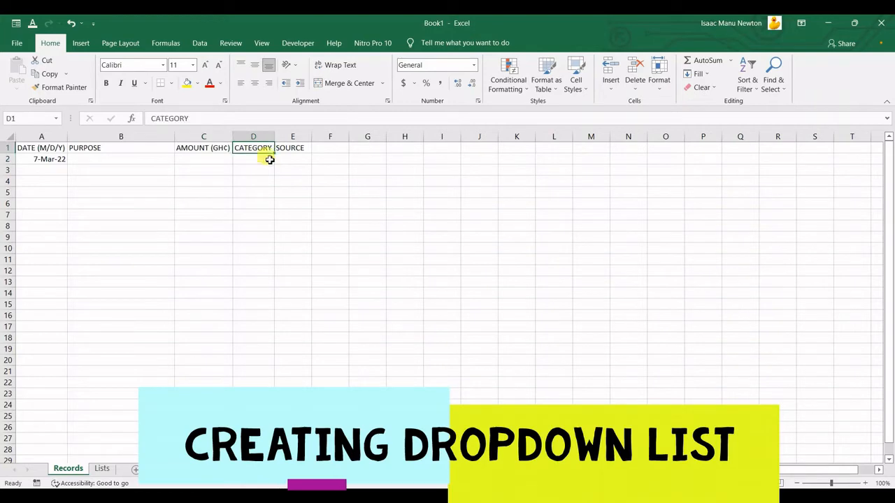
pyautogui.click(269, 160)
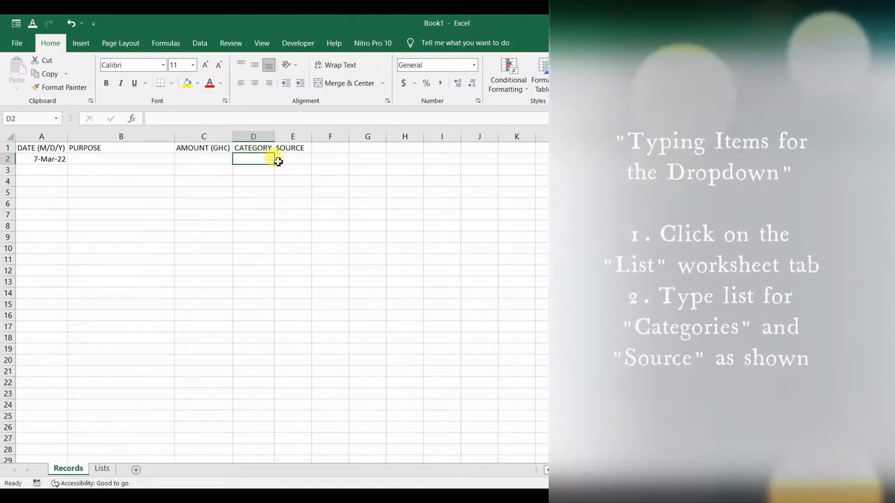
pyautogui.click(294, 156)
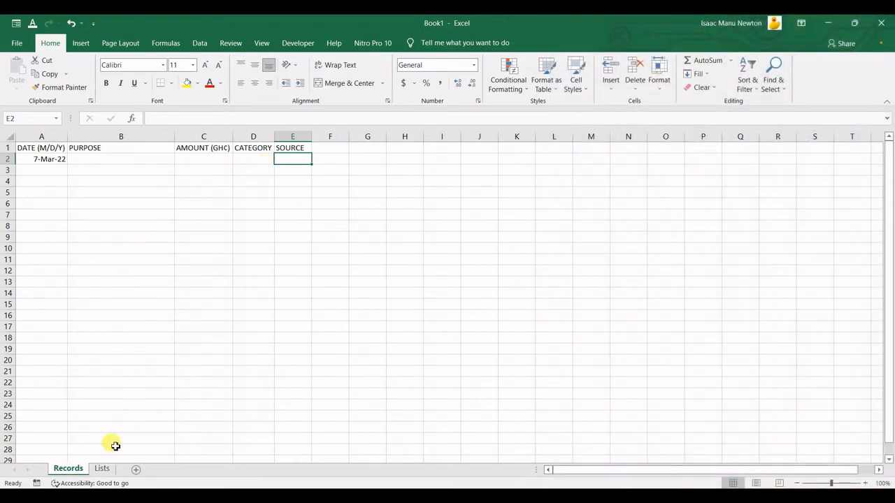
# Step: On the Lists sheet, enter the headings "CATEGORY" in A1 and "SOURCE" in B1
pyautogui.click(103, 470)
pyautogui.click(66, 155)
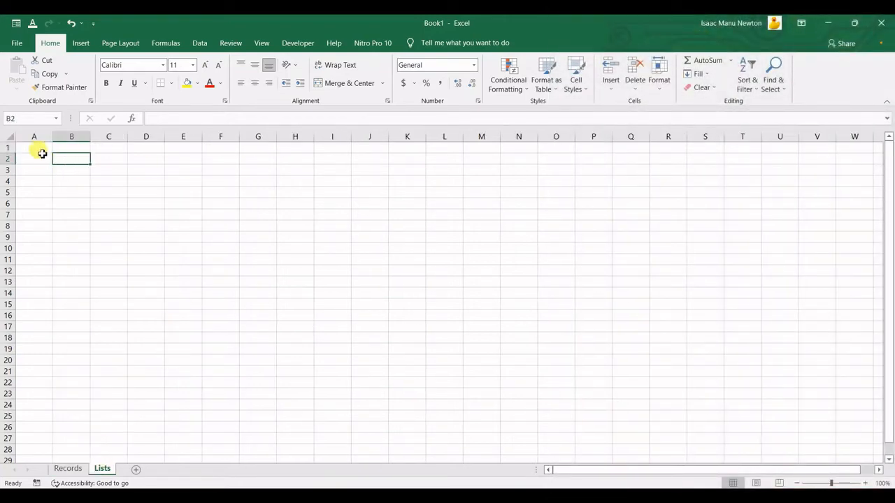
pyautogui.click(40, 149)
pyautogui.write('CATEGORY')
pyautogui.press('Right')
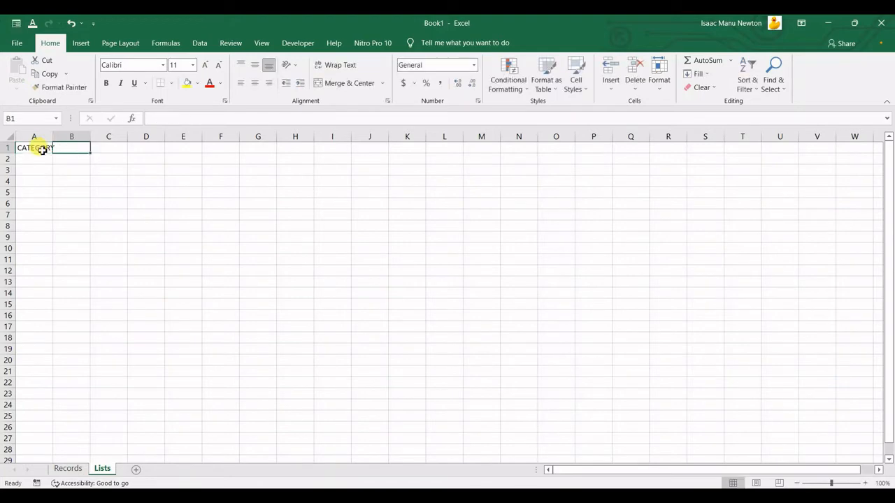
pyautogui.write('SOURCE')
pyautogui.press('Return')
# Step: List the categories Feeding, Bills, Donation, Clothing and Fuel in cells A2 to A6 under CATEGORY
pyautogui.click(45, 160)
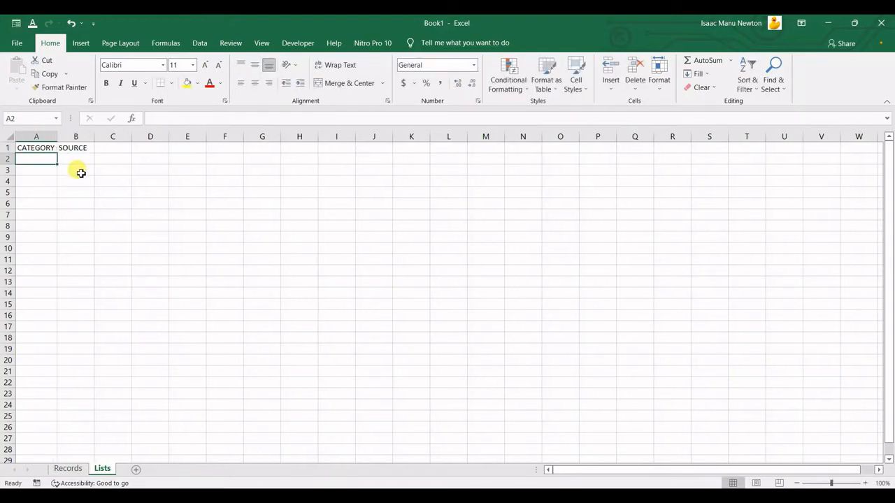
pyautogui.write('Feeding')
pyautogui.press('Return')
pyautogui.write('Bills')
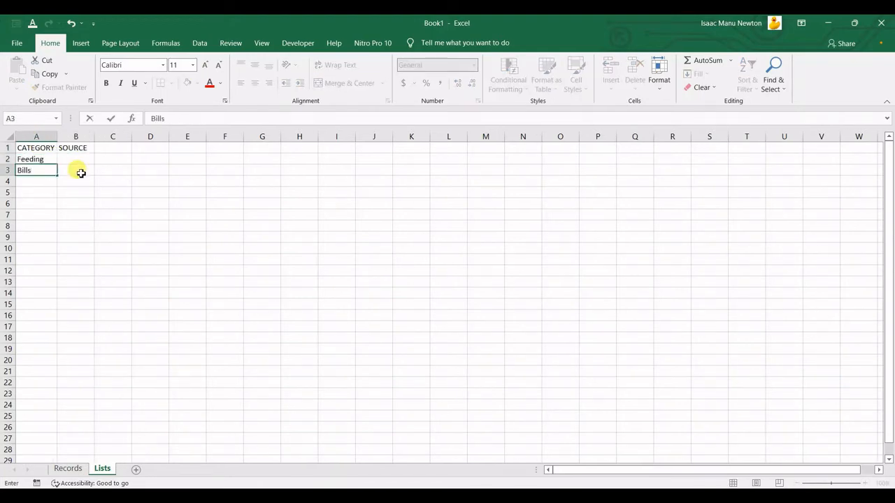
pyautogui.press('Return')
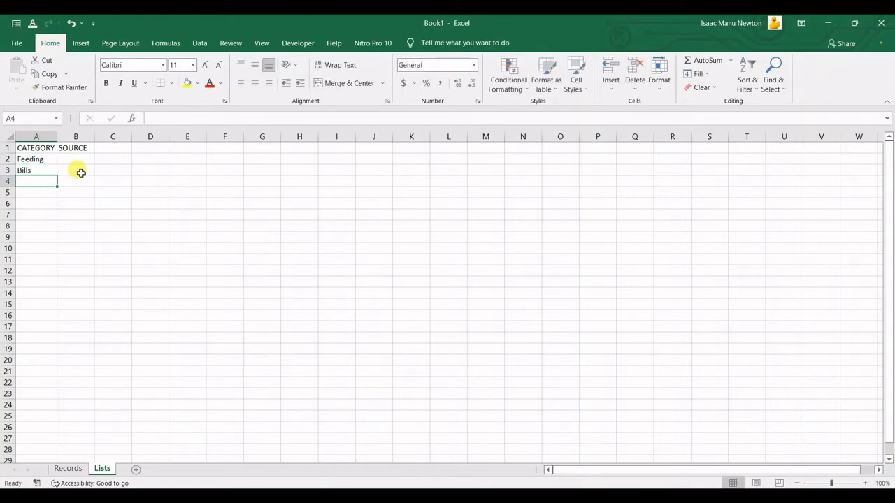
pyautogui.write('Donation')
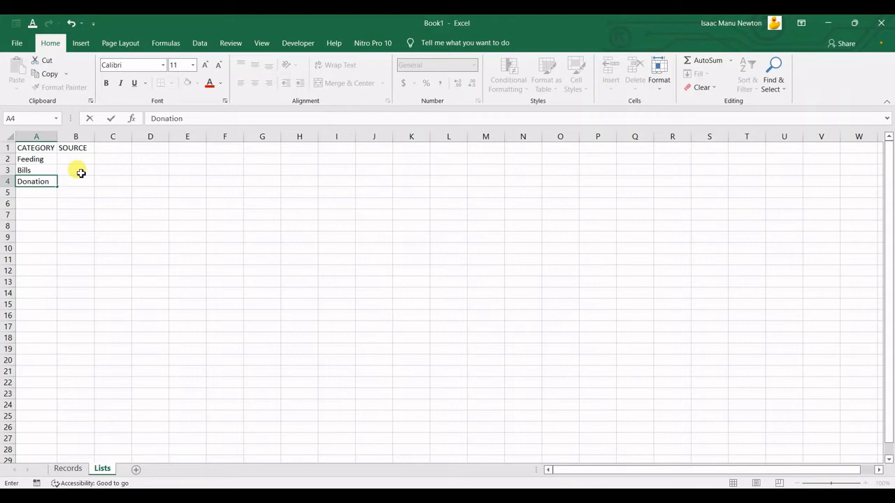
pyautogui.press('Return')
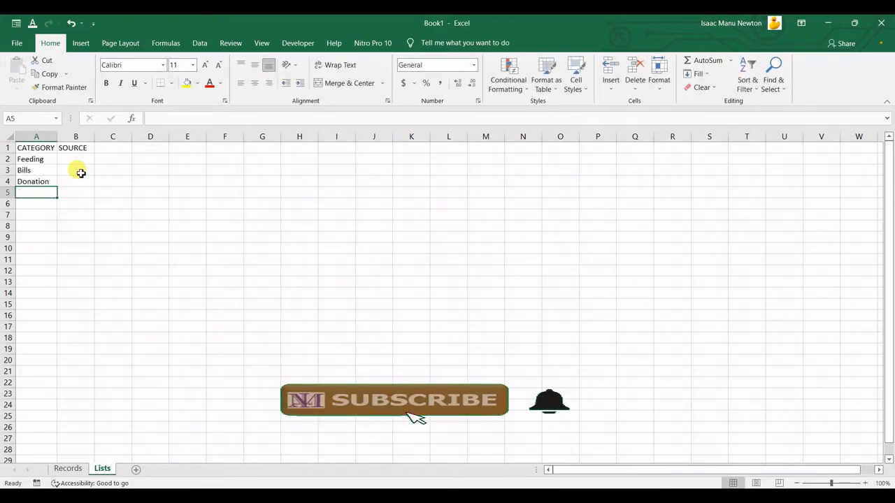
pyautogui.write('Clothing')
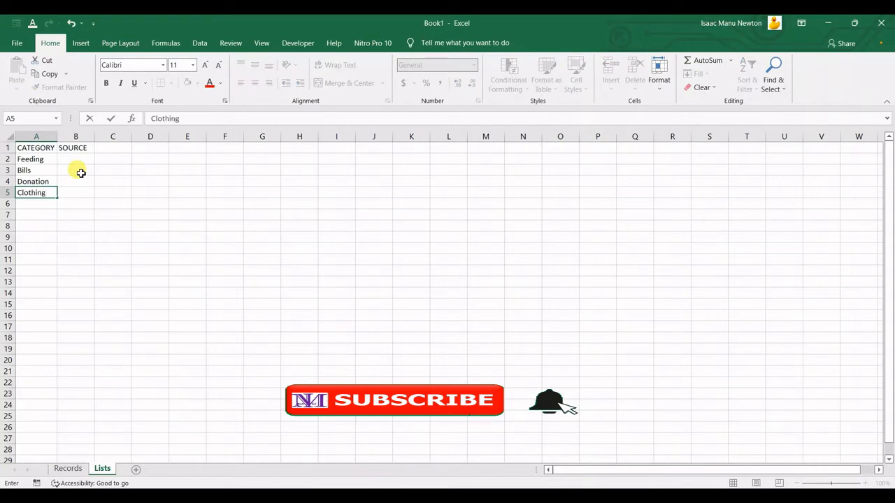
pyautogui.press('Return')
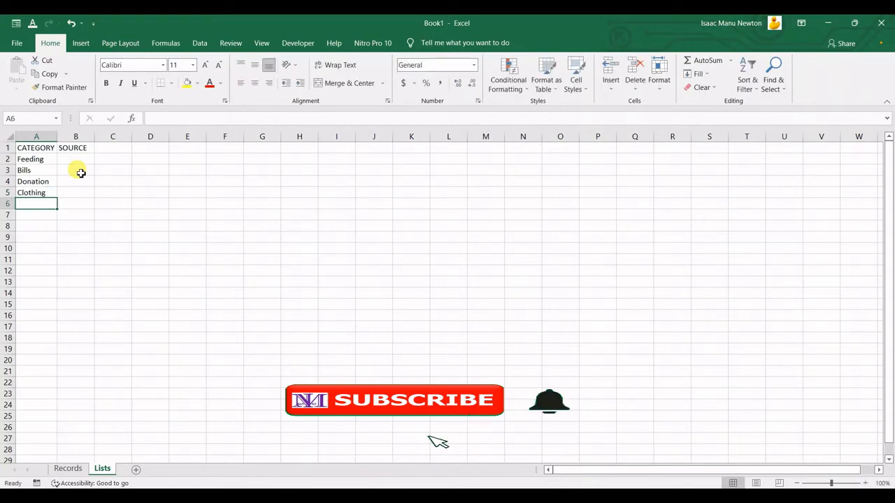
pyautogui.write('Fuel')
pyautogui.press('Return')
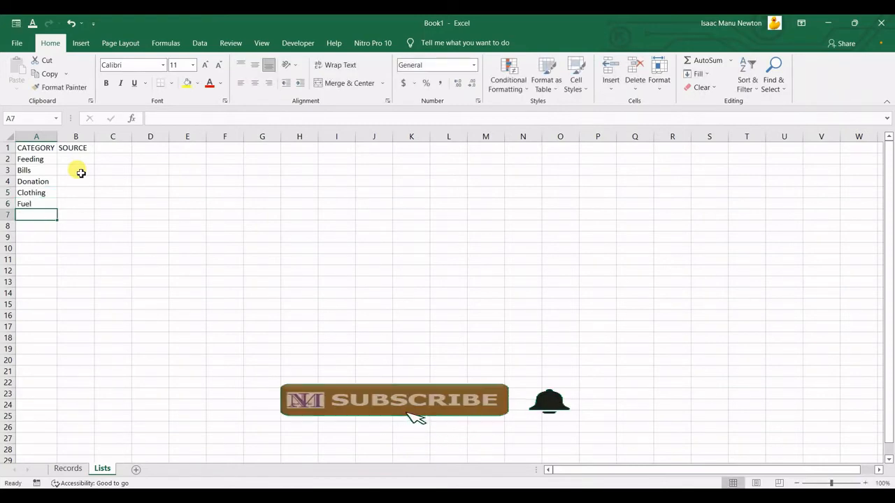
# Step: List the sources Bank and MoMo in cells B2 and B3 under SOURCE
pyautogui.click(74, 160)
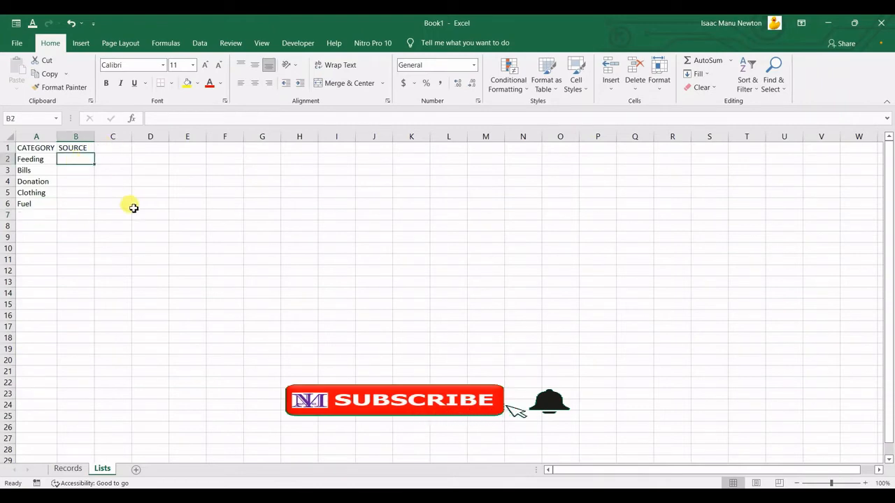
pyautogui.write('Bank')
pyautogui.press('Return')
pyautogui.write('Mom')
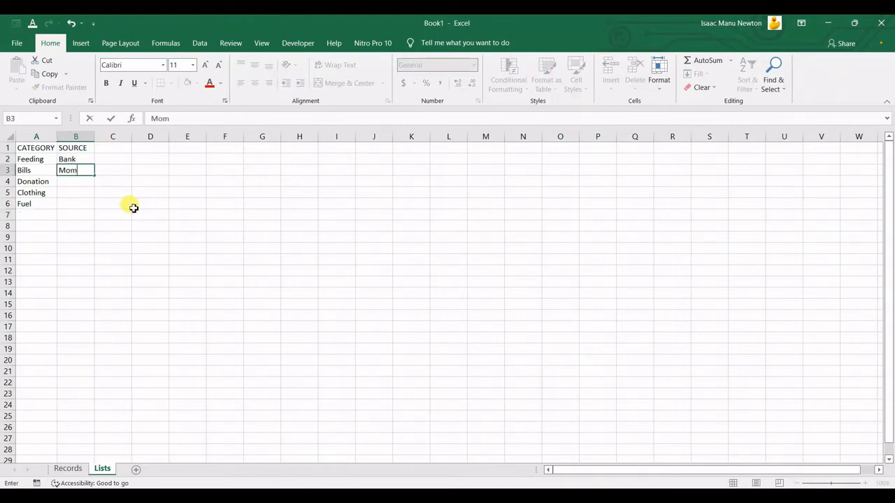
pyautogui.press('Return')
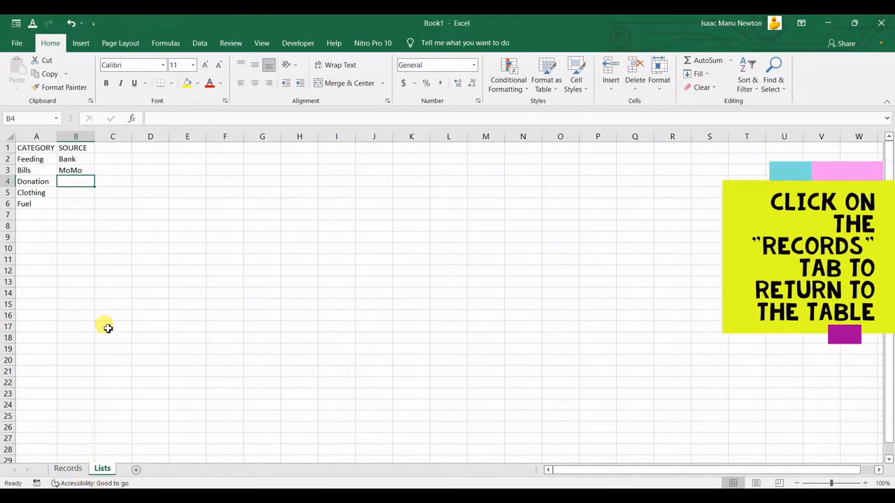
# Step: Start data validation for the CATEGORY cell D2 on the Records sheet and set it to allow a List
pyautogui.click(64, 468)
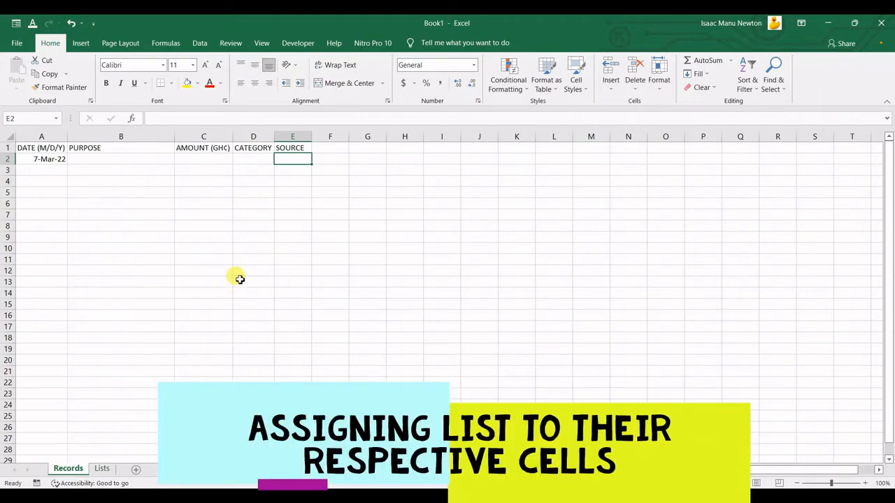
pyautogui.click(252, 160)
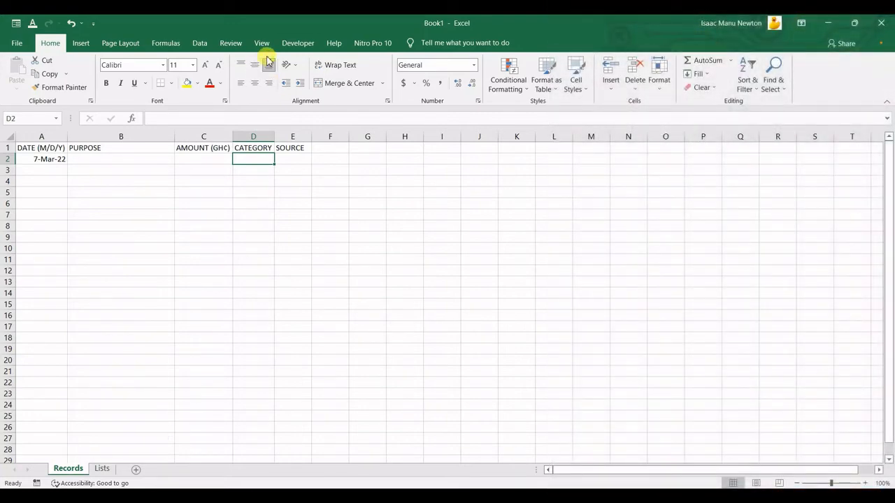
pyautogui.click(199, 44)
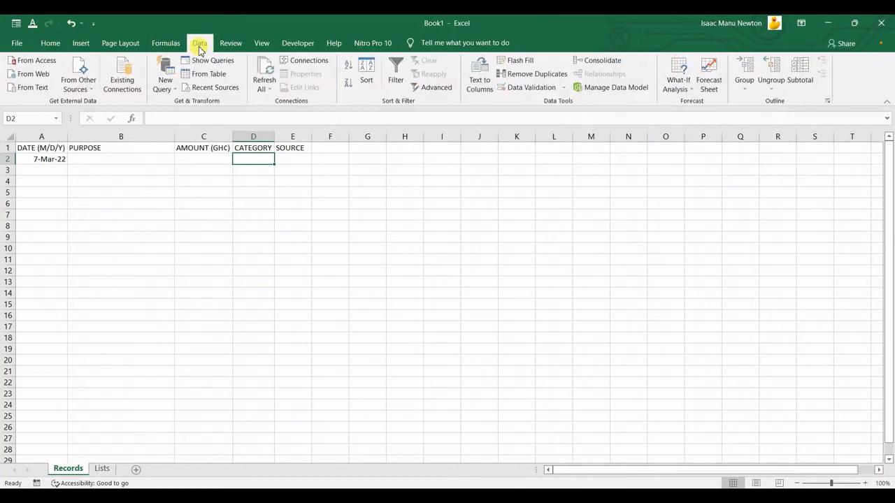
pyautogui.click(533, 88)
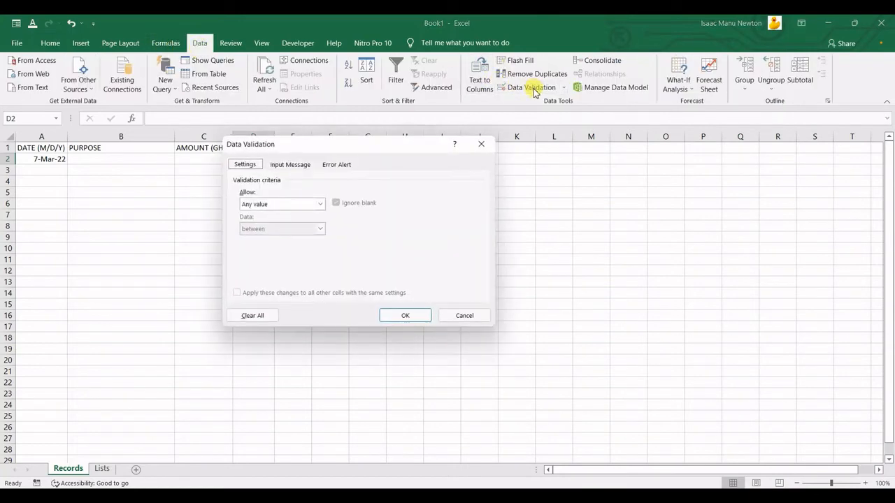
pyautogui.click(320, 204)
pyautogui.click(313, 236)
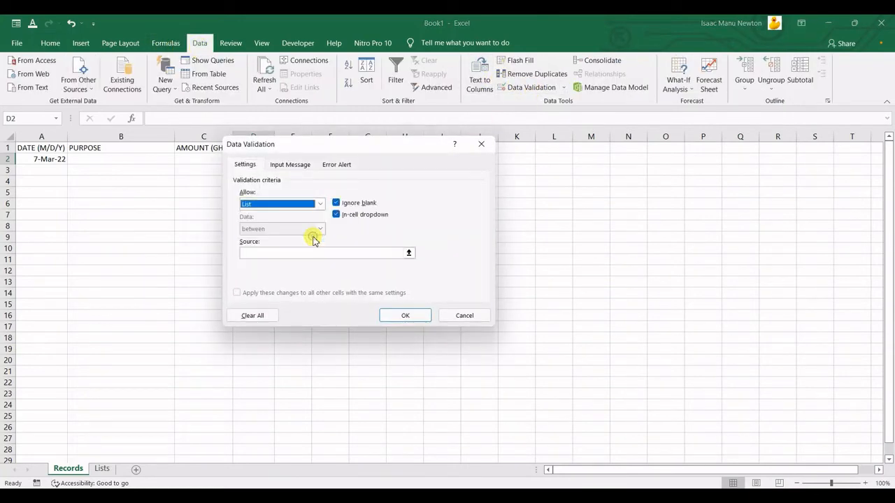
# Step: Use Lists!$A$2:$A$8 as the source of D2's validation list, apply it, and check the choices in the cell's dropdown
pyautogui.click(409, 254)
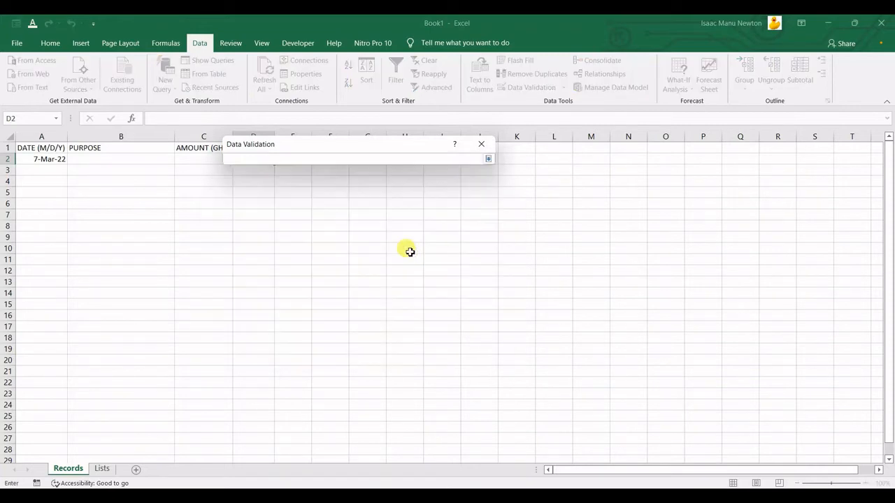
pyautogui.moveTo(379, 147); pyautogui.dragTo(469, 146)
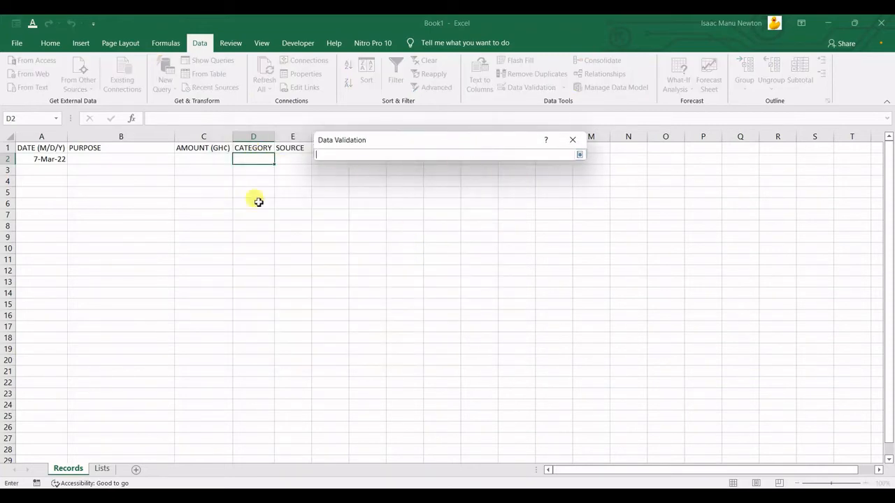
pyautogui.click(102, 468)
pyautogui.moveTo(31, 158); pyautogui.dragTo(28, 226)
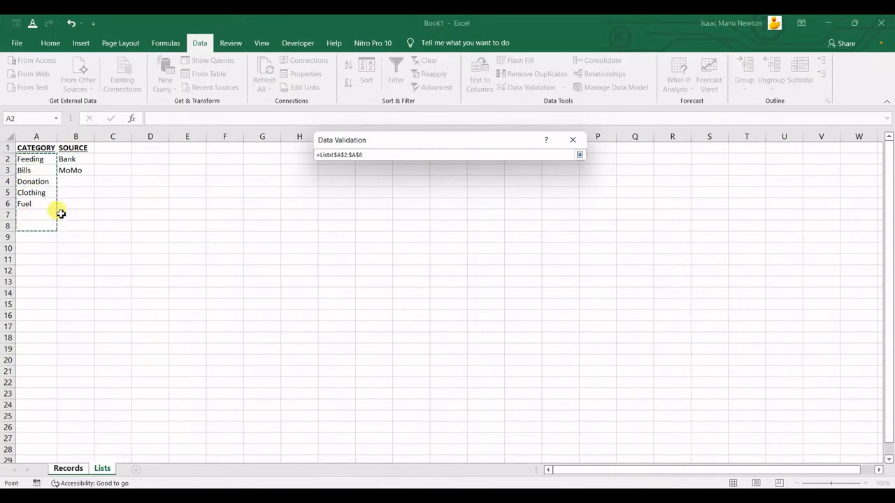
pyautogui.press('Return')
pyautogui.click(499, 311)
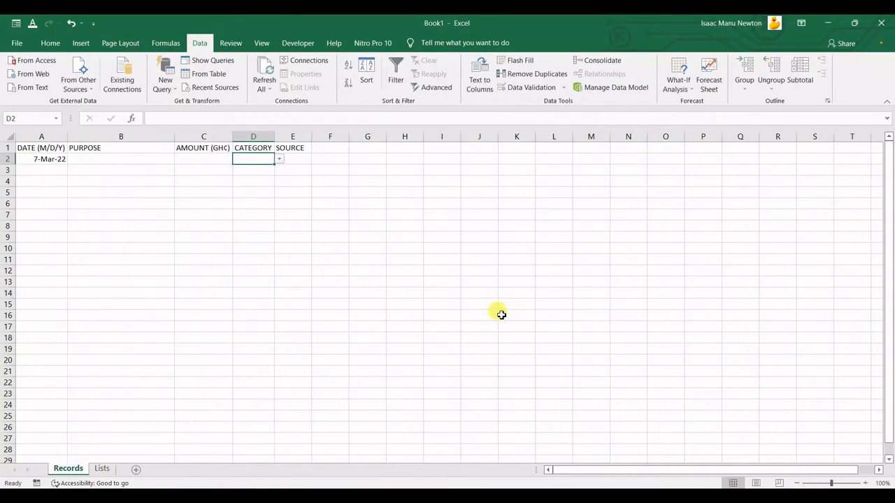
pyautogui.click(279, 159)
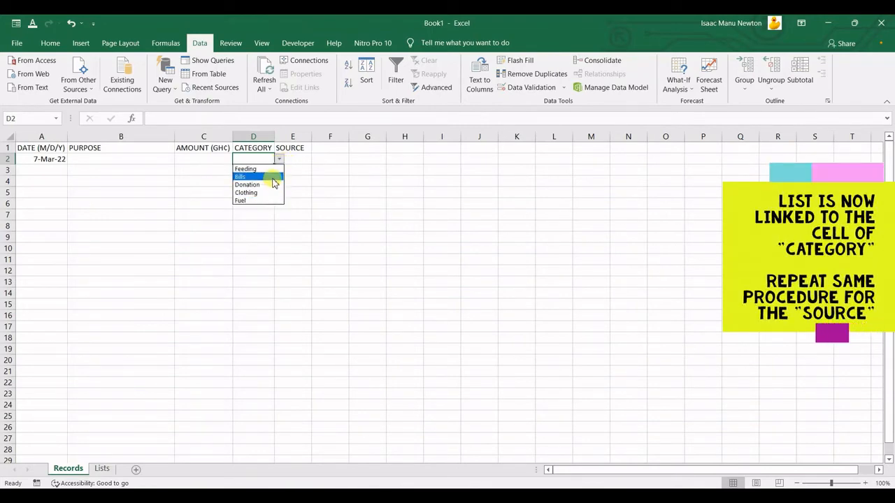
pyautogui.click(331, 160)
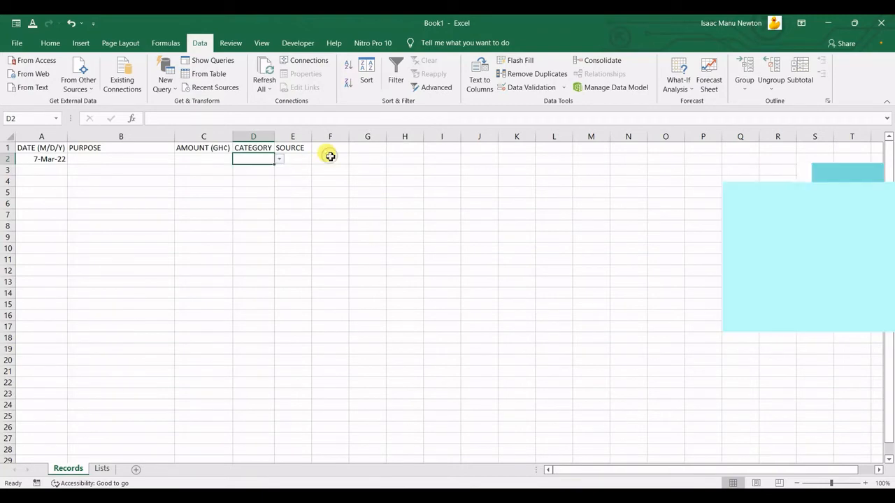
# Step: Start data validation for the SOURCE cell E2 and set it to allow a List
pyautogui.click(301, 156)
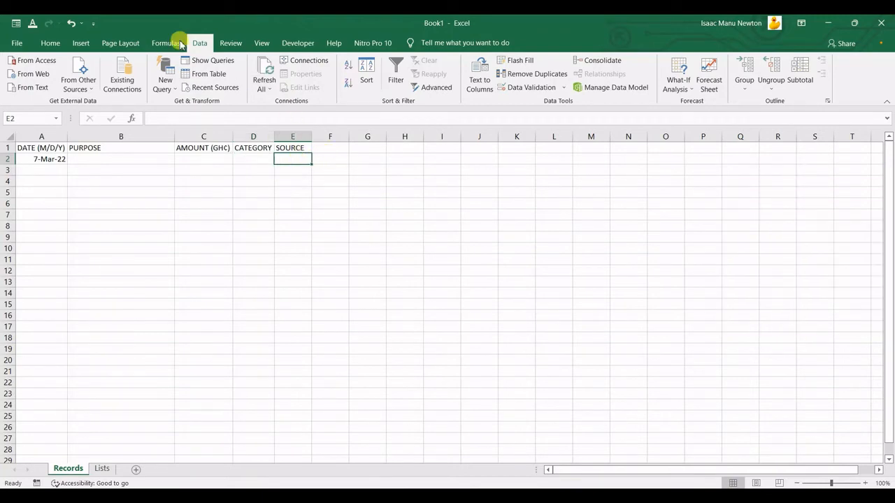
pyautogui.click(513, 91)
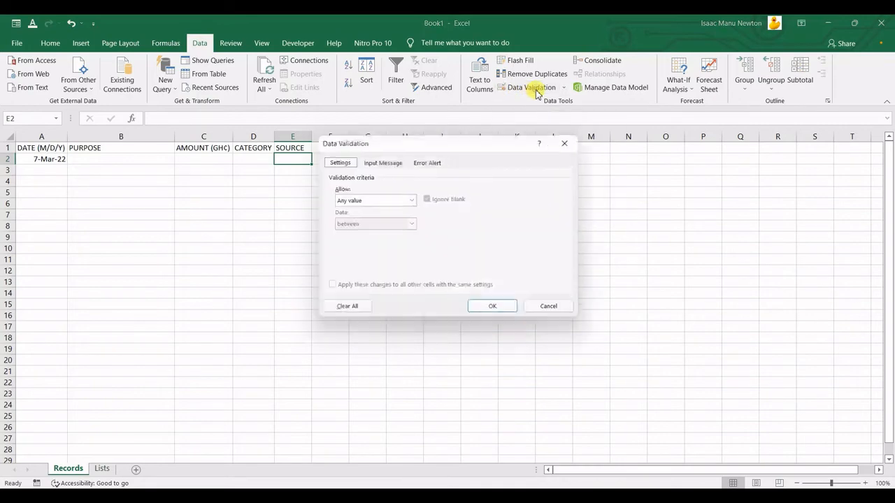
pyautogui.click(412, 200)
pyautogui.click(398, 231)
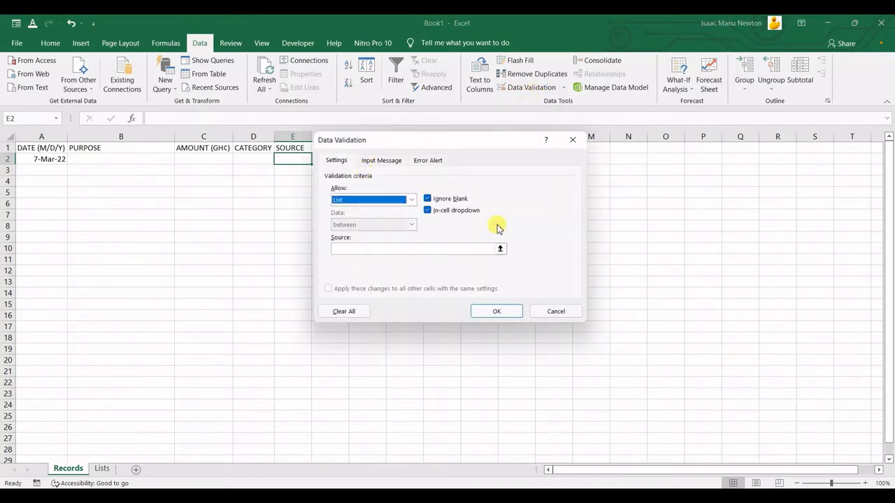
# Step: Use Lists!$B$2:$B$5 as the source of E2's validation list, apply it, and check the choices in the cell's dropdown
pyautogui.click(500, 248)
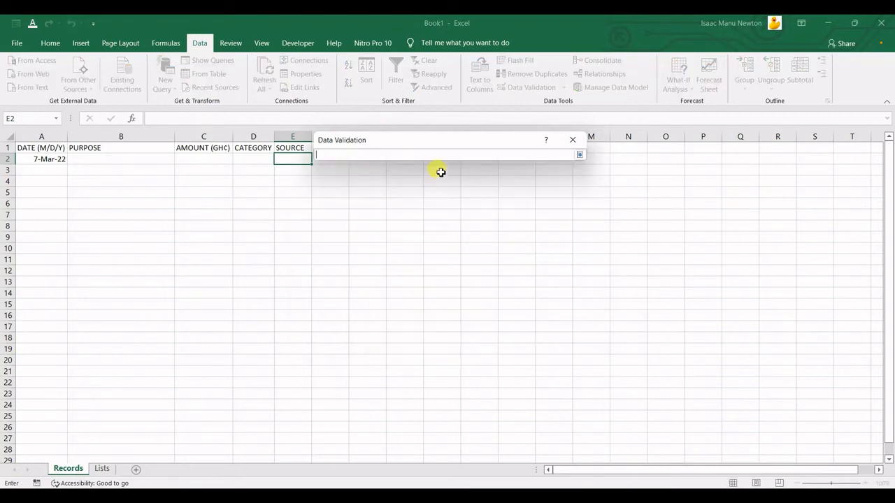
pyautogui.click(105, 468)
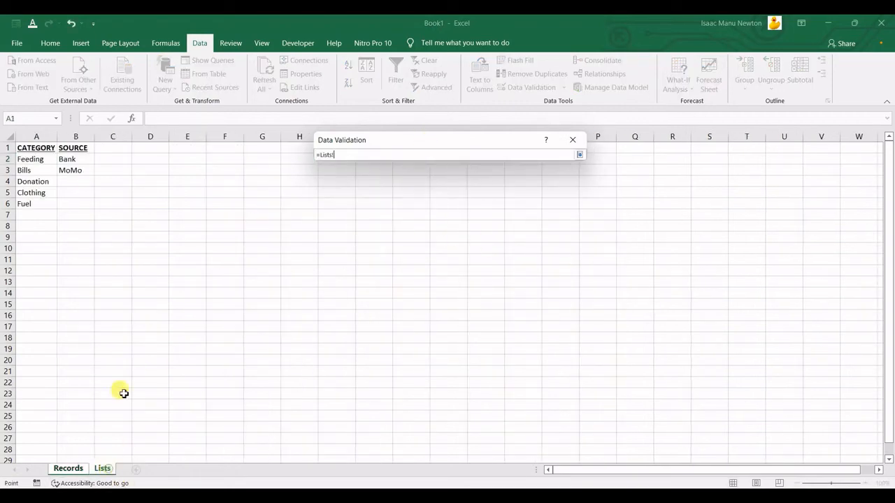
pyautogui.moveTo(73, 160); pyautogui.dragTo(73, 193)
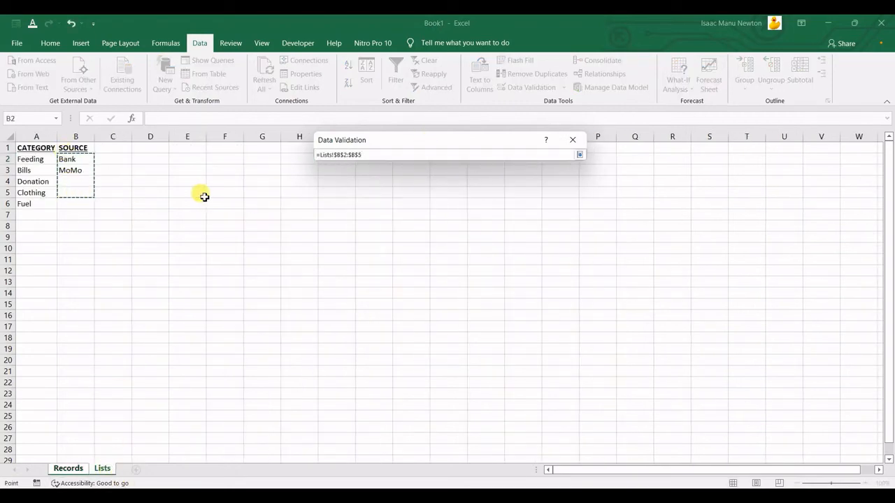
pyautogui.click(580, 154)
pyautogui.click(505, 311)
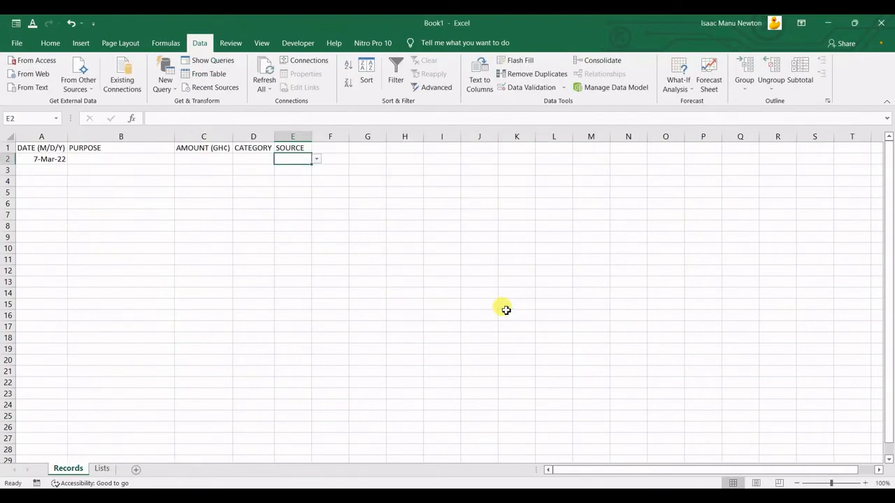
pyautogui.click(319, 160)
pyautogui.click(349, 215)
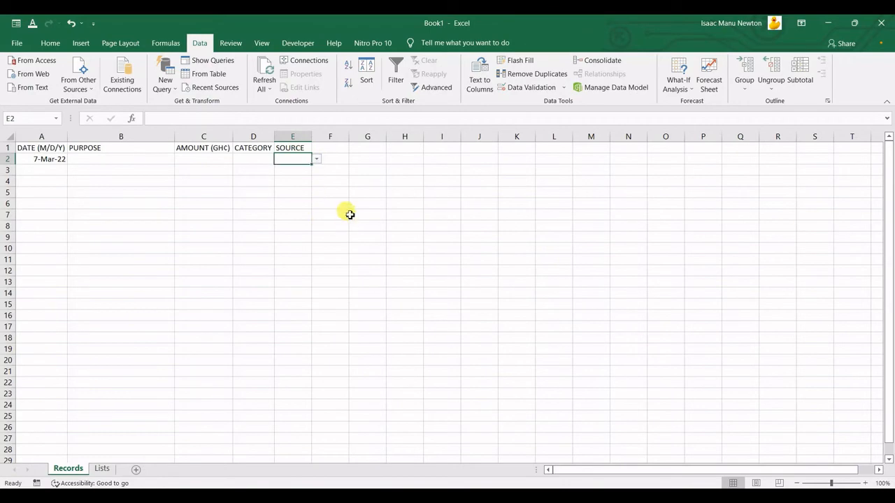
pyautogui.click(349, 214)
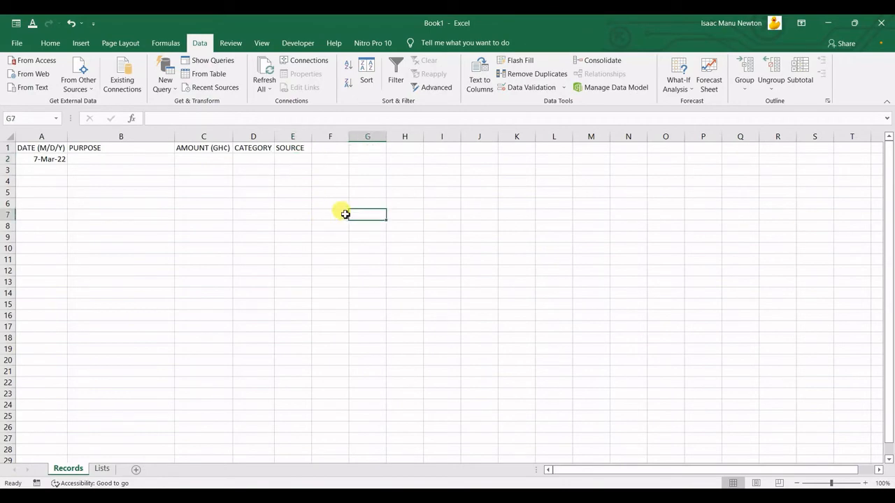
pyautogui.click(296, 158)
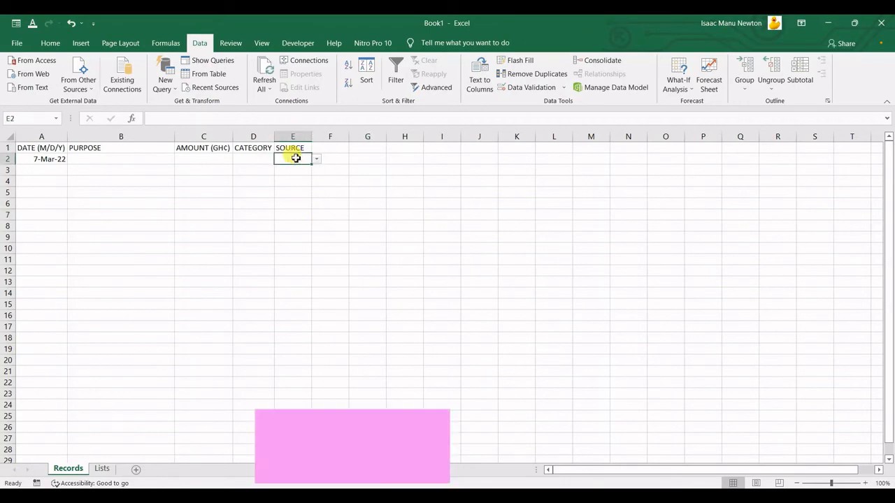
# Step: Fill the date in A2 and the CATEGORY and SOURCE dropdown cells D2 and E2 down to row 20
pyautogui.click(44, 160)
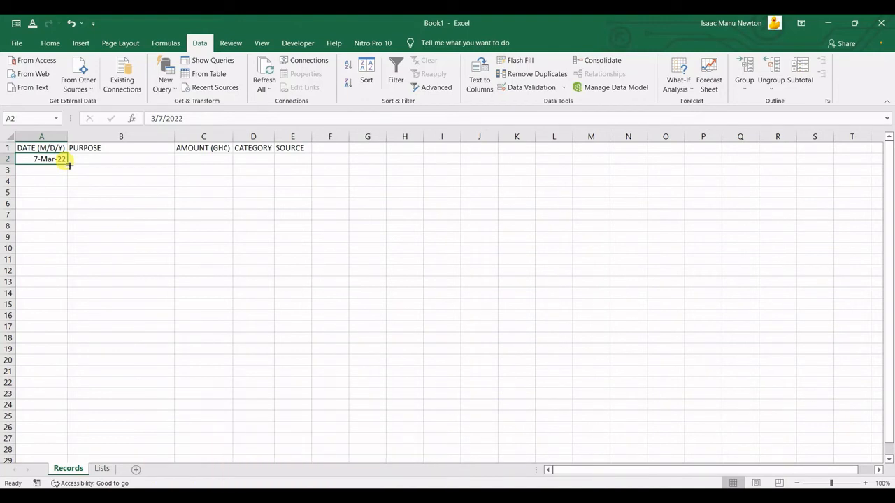
pyautogui.moveTo(69, 165); pyautogui.dragTo(58, 365)
pyautogui.click(273, 164)
pyautogui.moveTo(274, 164); pyautogui.dragTo(261, 364)
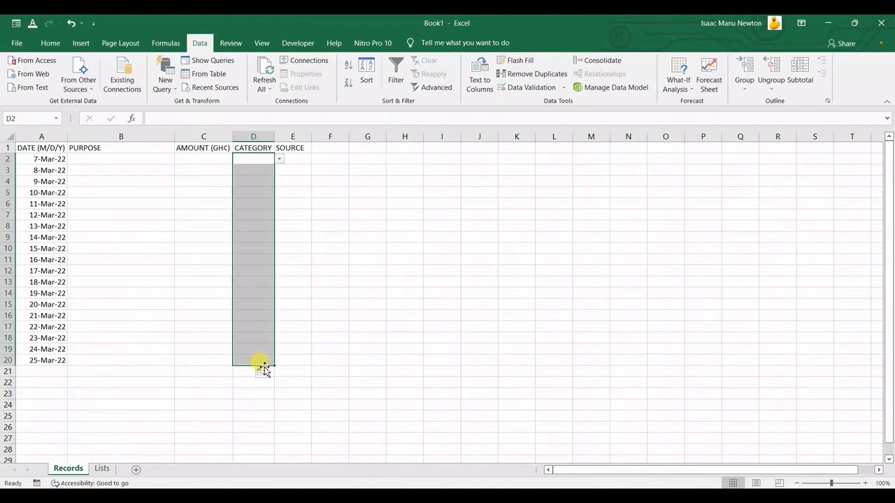
pyautogui.click(313, 167)
pyautogui.moveTo(313, 166); pyautogui.dragTo(302, 364)
# Step: Clear the filled dates from A2:A20 on the Records sheet
pyautogui.click(44, 159)
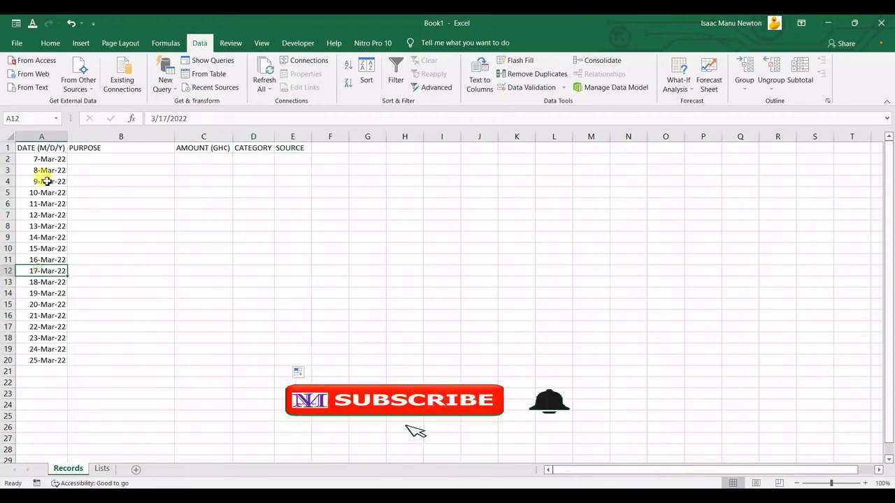
pyautogui.moveTo(48, 155); pyautogui.dragTo(61, 358)
pyautogui.press('Delete')
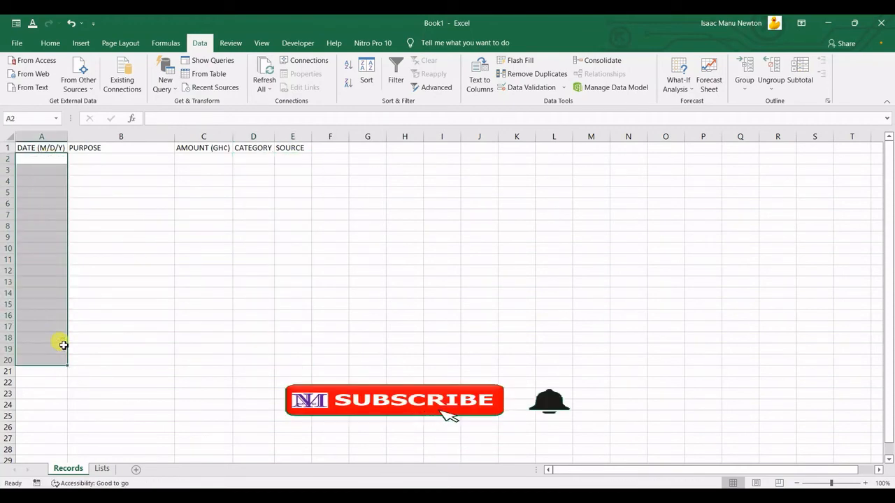
# Step: Enter 1 March 2022 in month/day/year order as the first record's date in A2
pyautogui.click(41, 159)
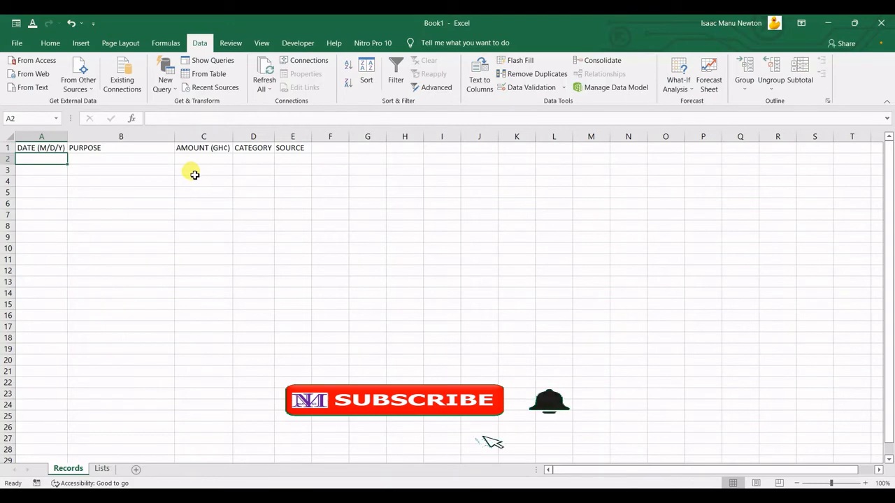
pyautogui.write('3')
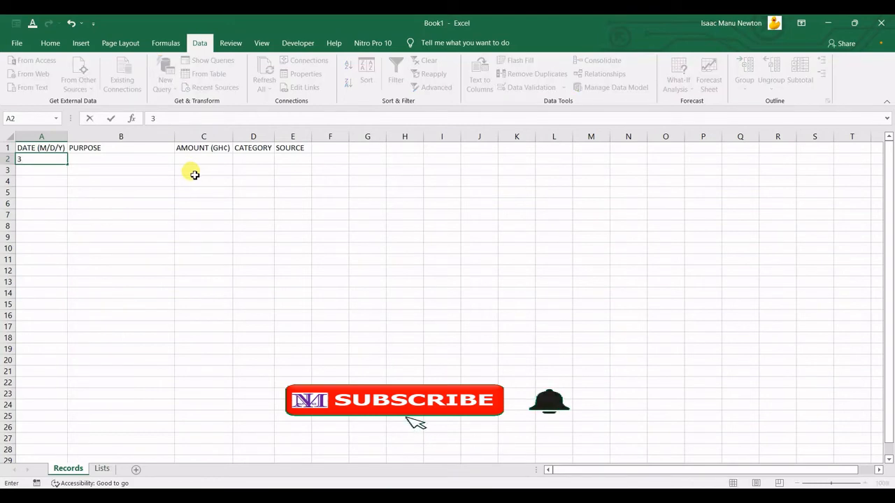
pyautogui.press('BackSpace')
pyautogui.press('BackSpace')
pyautogui.press('BackSpace')
pyautogui.write('3/1')
pyautogui.press('Tab')
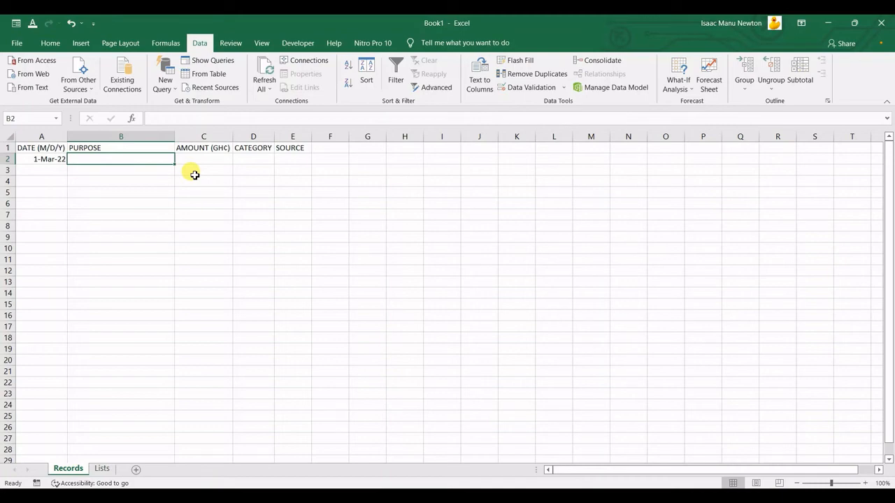
# Step: Enter Electricity Credit as the purpose and 100 as the amount of the record in row 2
pyautogui.write('Funer')
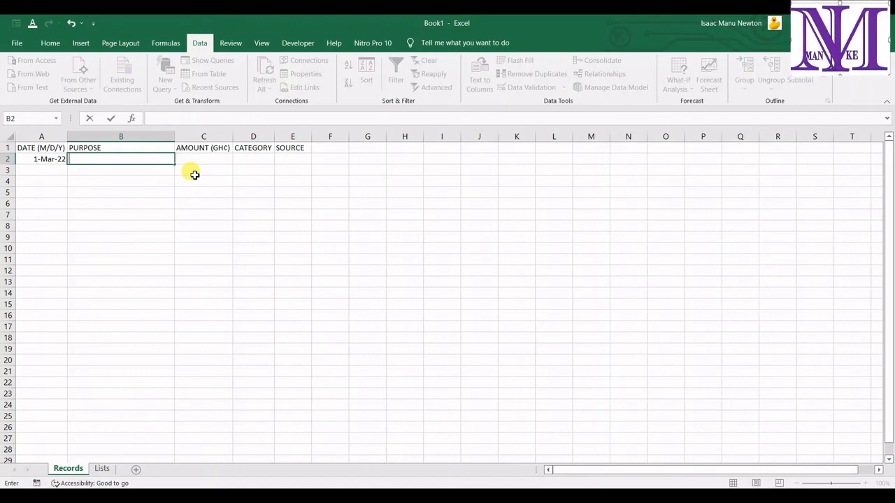
pyautogui.write('Electricity Credit')
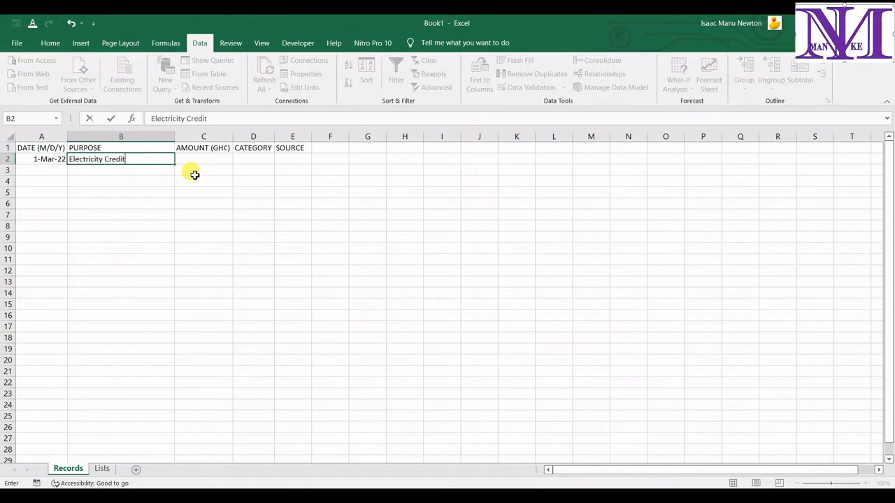
pyautogui.press('Tab')
pyautogui.write('100')
pyautogui.press('Tab')
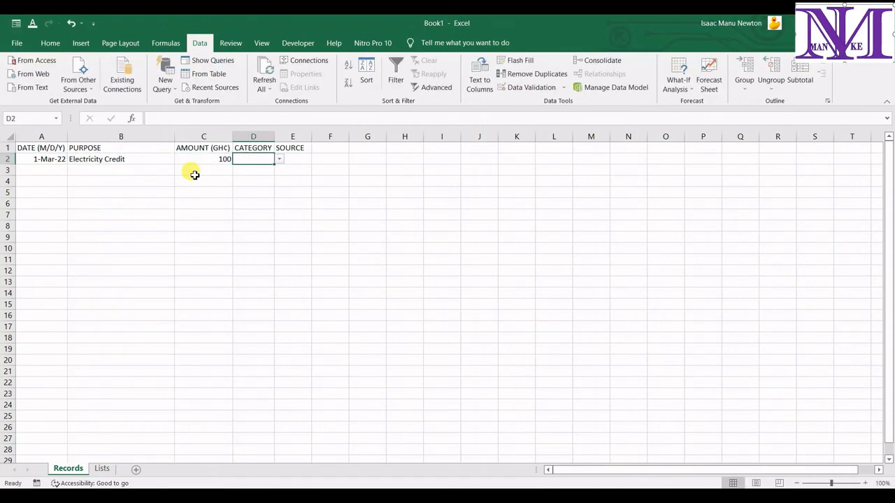
# Step: Choose Bills as the category and Bank as the source for the Electricity Credit record
pyautogui.click(278, 159)
pyautogui.click(283, 168)
pyautogui.press('Tab')
pyautogui.click(316, 159)
pyautogui.click(307, 175)
# Step: Start the record in row 3 with date 3/2/22, purpose Water and amount 5
pyautogui.click(42, 171)
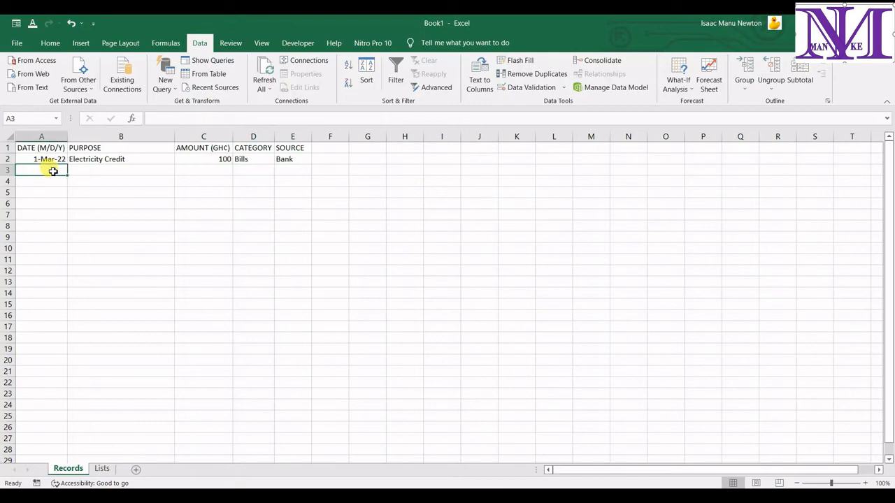
pyautogui.write('3/2/22')
pyautogui.press('Tab')
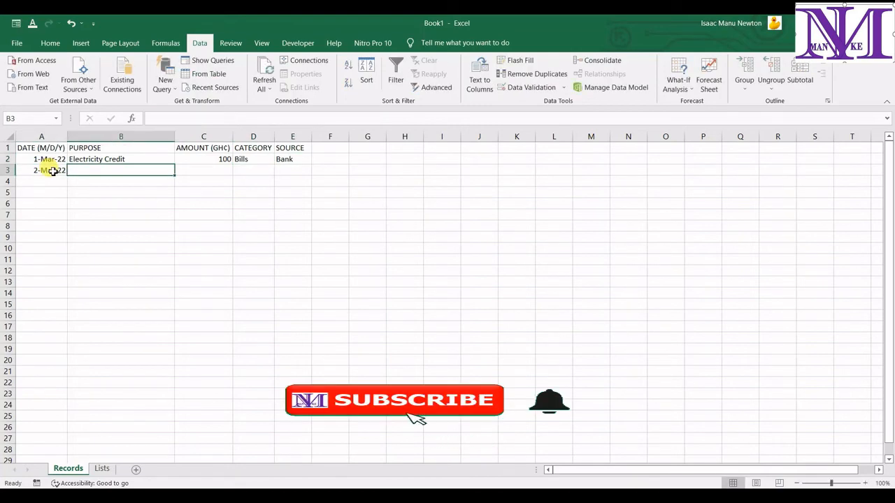
pyautogui.write('Water')
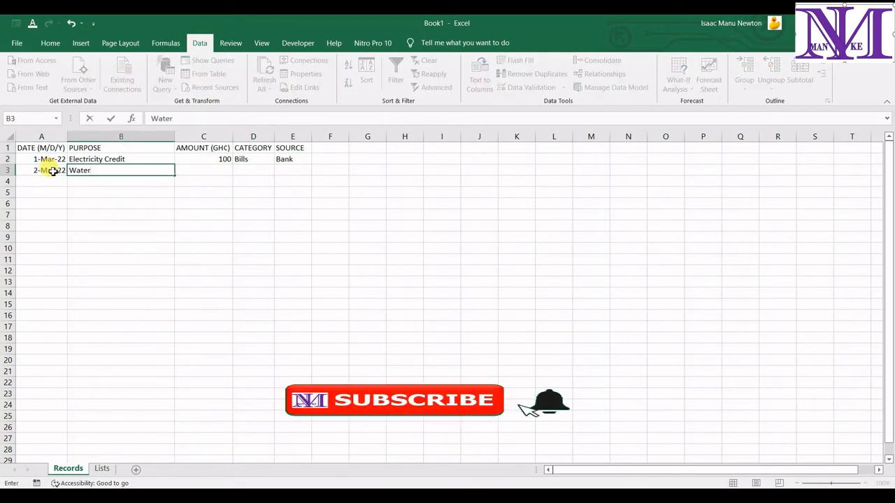
pyautogui.press('Tab')
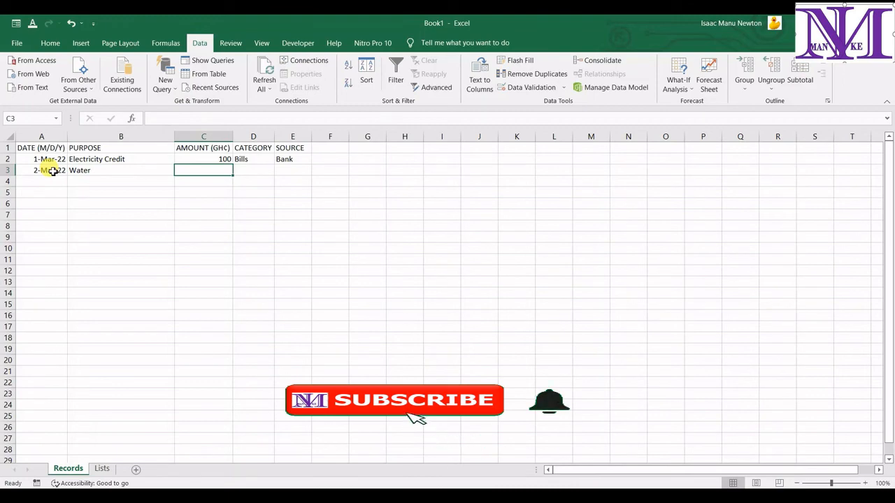
pyautogui.write('5')
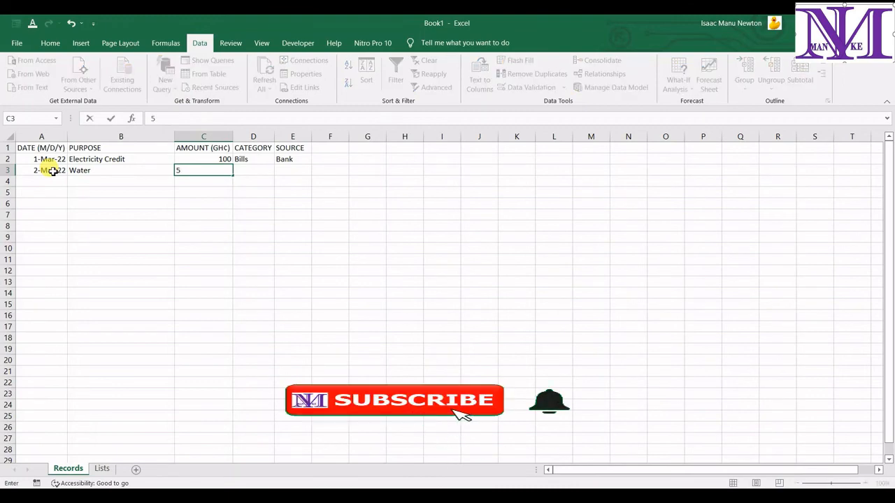
pyautogui.press('Tab')
# Step: Choose Feeding as the category and MoMo as the source for the Water record
pyautogui.click(279, 171)
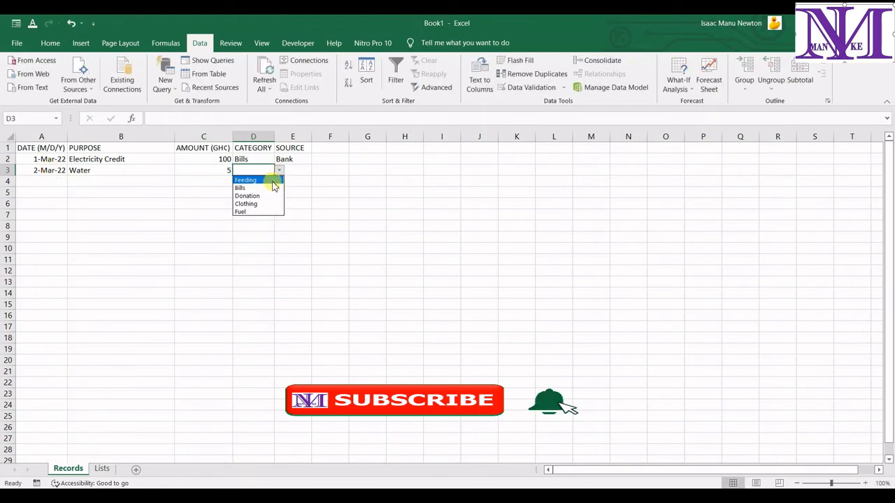
pyautogui.click(273, 181)
pyautogui.press('Tab')
pyautogui.click(315, 171)
pyautogui.click(300, 189)
pyautogui.press('Return')
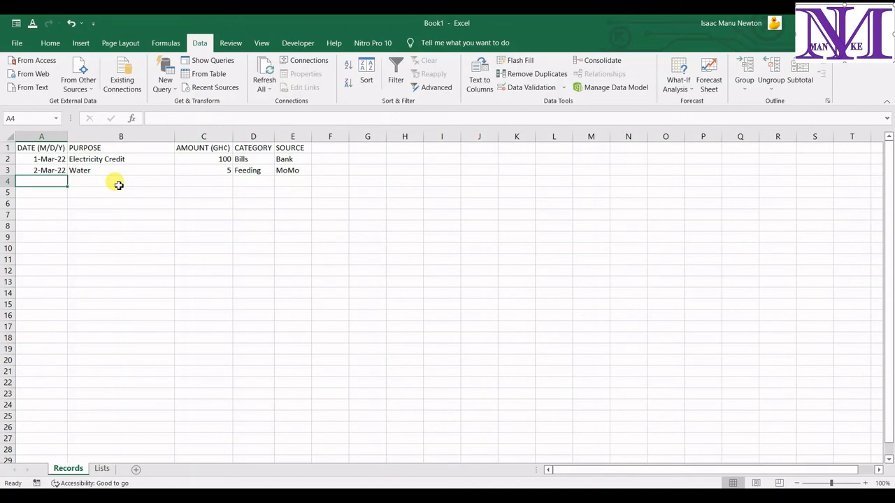
# Step: Start the record in row 4 with date 3/3/22, purpose Rice (5kg) and amount 50
pyautogui.write('3/3/22')
pyautogui.click(119, 185)
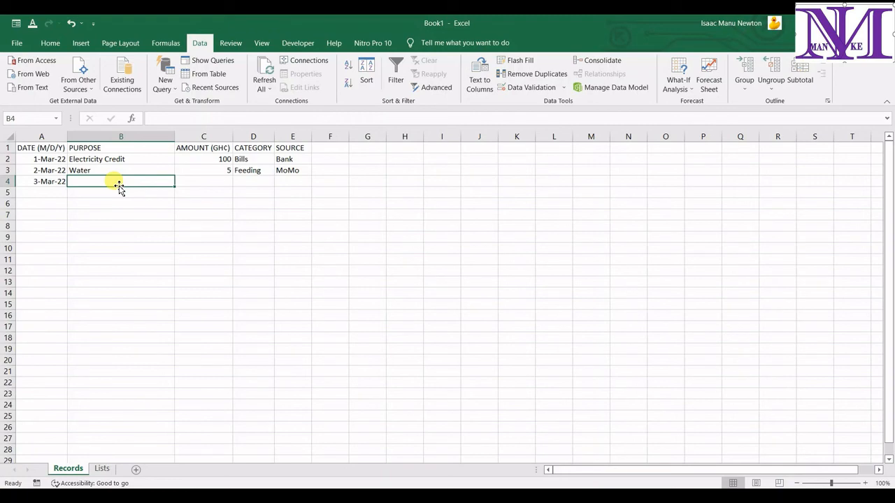
pyautogui.write('Rice')
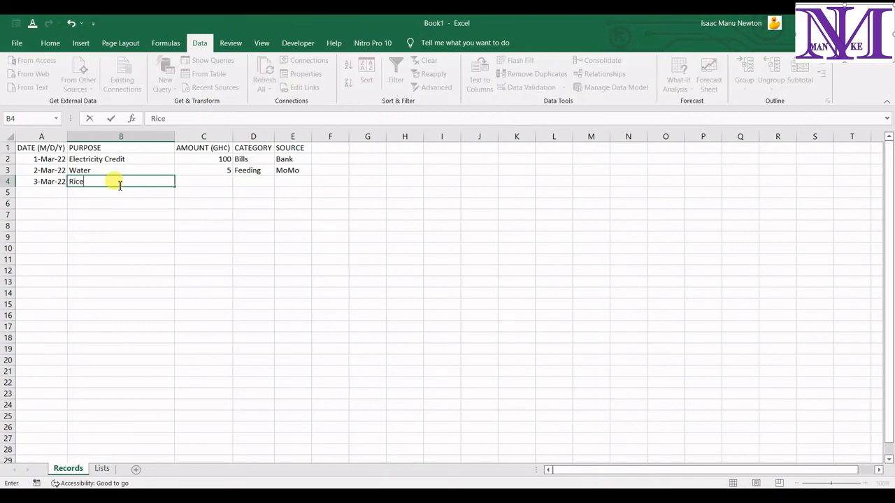
pyautogui.press('Tab')
pyautogui.click(119, 183)
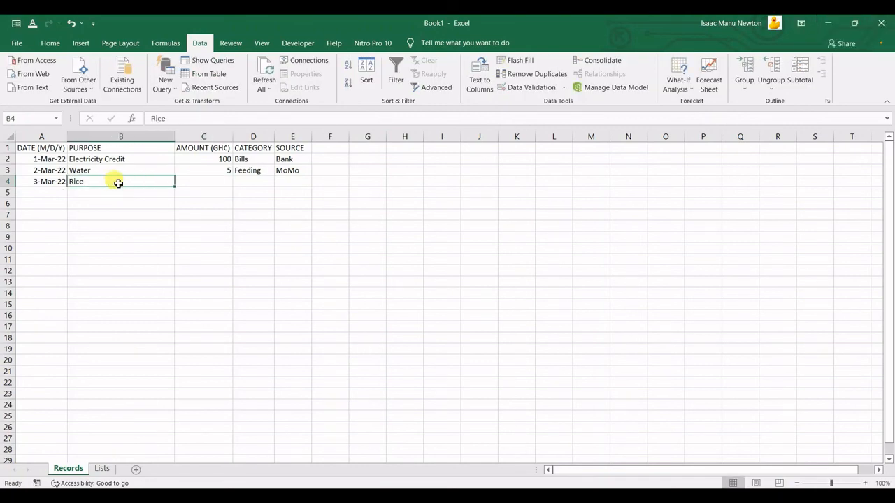
pyautogui.doubleClick(119, 183)
pyautogui.write('(5kg')
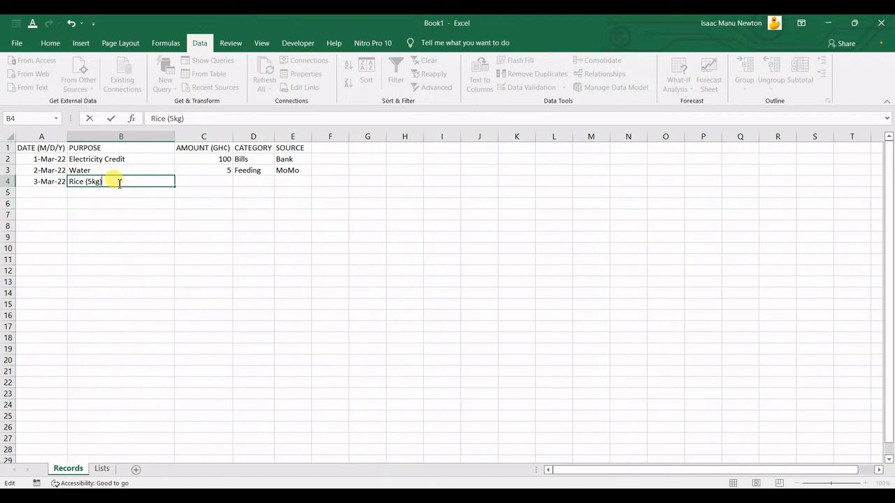
pyautogui.press('Tab')
pyautogui.write('50')
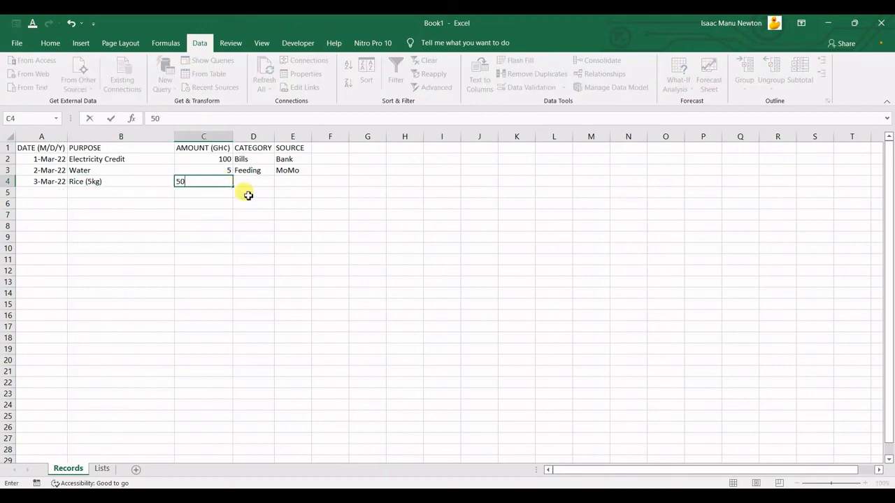
pyautogui.press('Tab')
# Step: Choose Feeding as the category and Bank as the source for the Rice (5kg) record
pyautogui.click(279, 183)
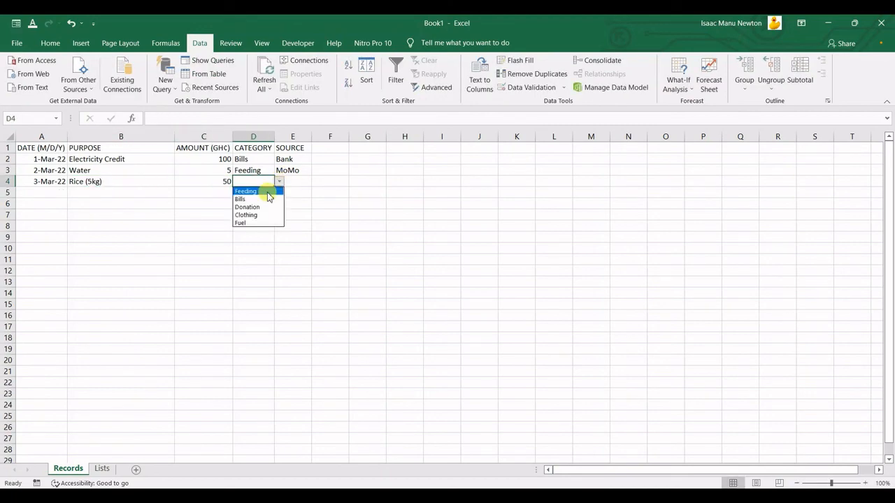
pyautogui.click(265, 191)
pyautogui.press('Tab')
pyautogui.click(316, 183)
pyautogui.click(286, 191)
pyautogui.press('Return')
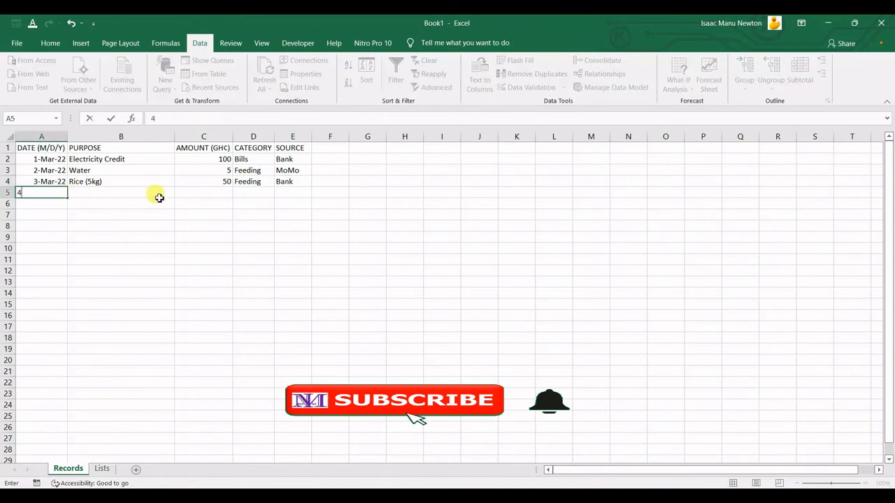
# Step: Start the record in row 5 with date 3/4/22, purpose Wedding Gift (KKK) and amount 100
pyautogui.write('3/4/22')
pyautogui.press('Tab')
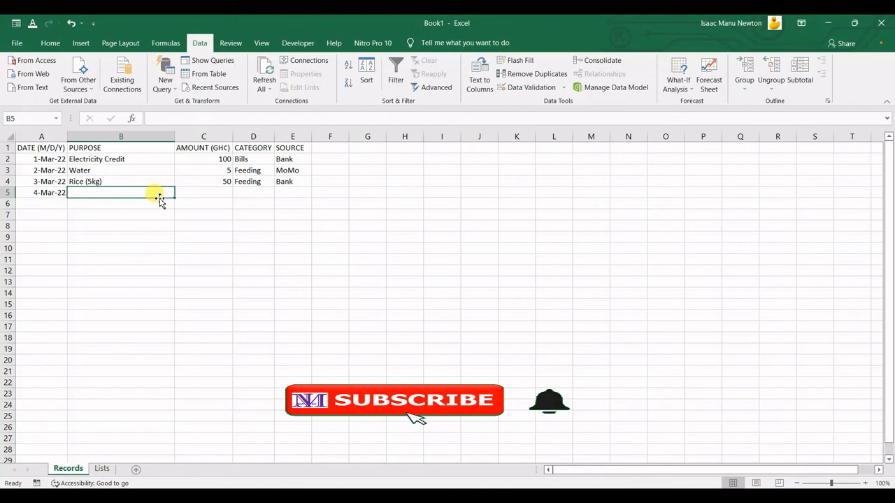
pyautogui.write('Wedding Gift')
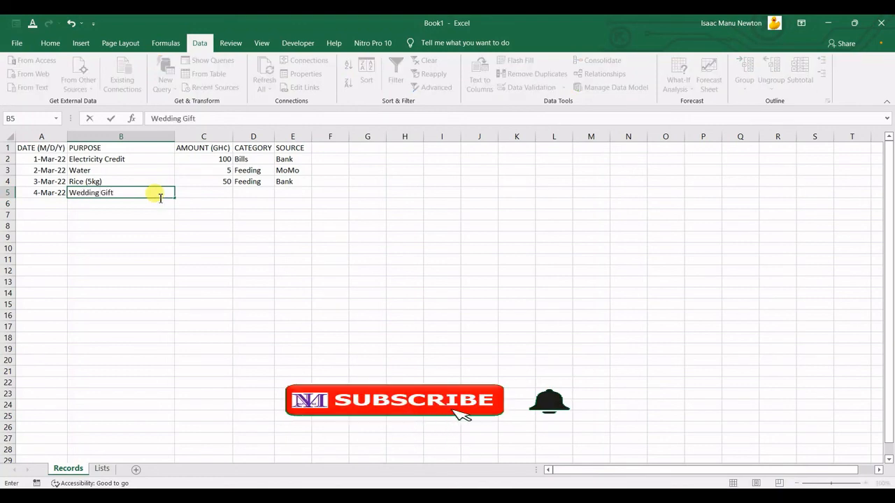
pyautogui.write(' (OPK)')
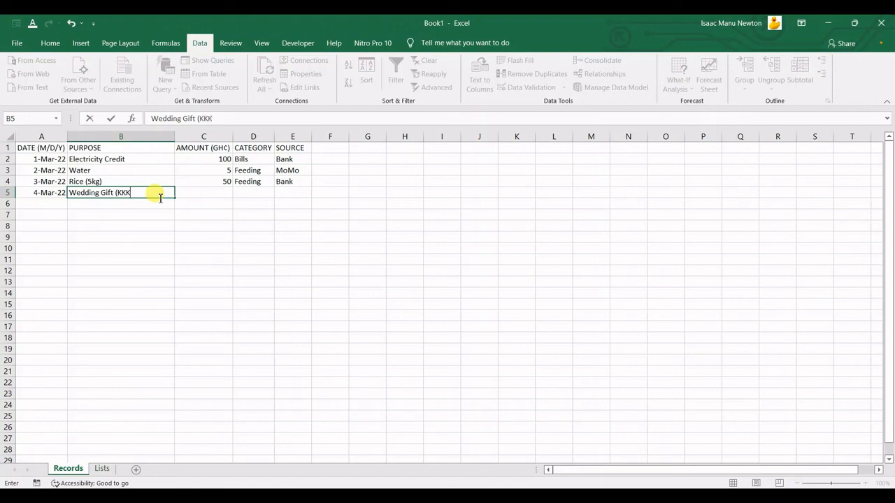
pyautogui.press('Tab')
pyautogui.write('100')
pyautogui.press('Tab')
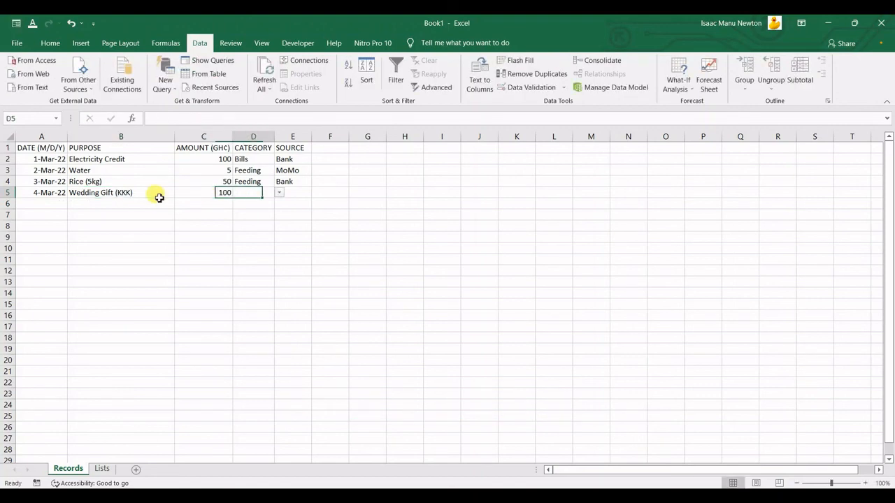
# Step: Choose Donation as the category and MoMo as the source for the Wedding Gift (KKK) record
pyautogui.click(280, 193)
pyautogui.click(253, 218)
pyautogui.click(294, 196)
pyautogui.click(317, 194)
pyautogui.click(288, 210)
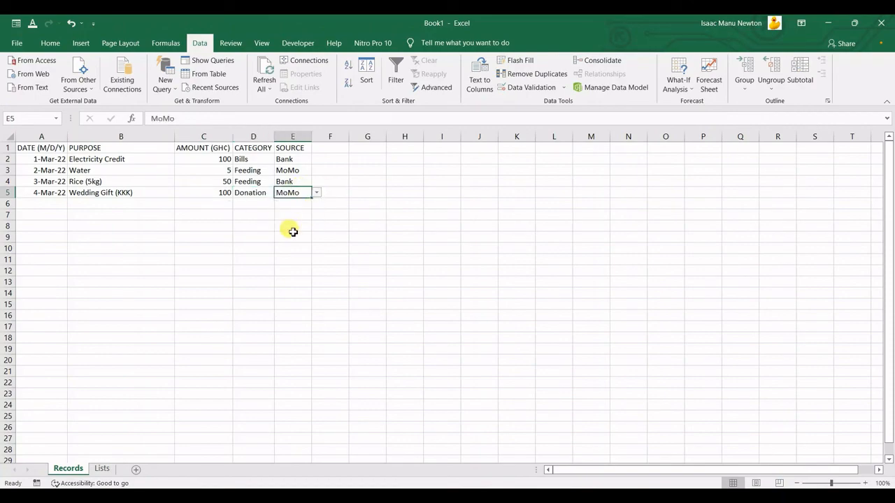